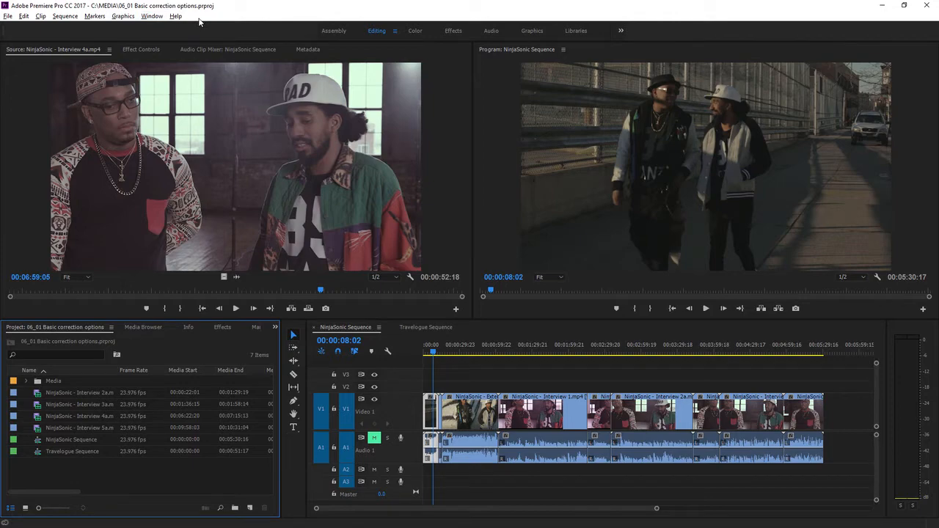
Step: Open the 06_01 Basic correction options.prproj project and reset the Color workspace to its saved layout
key("alt+Tab")
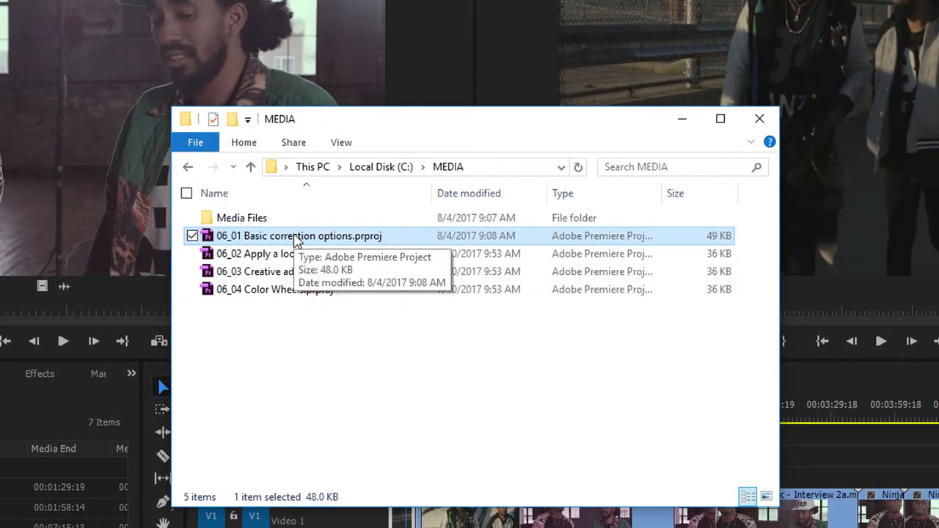
double_click(295, 236)
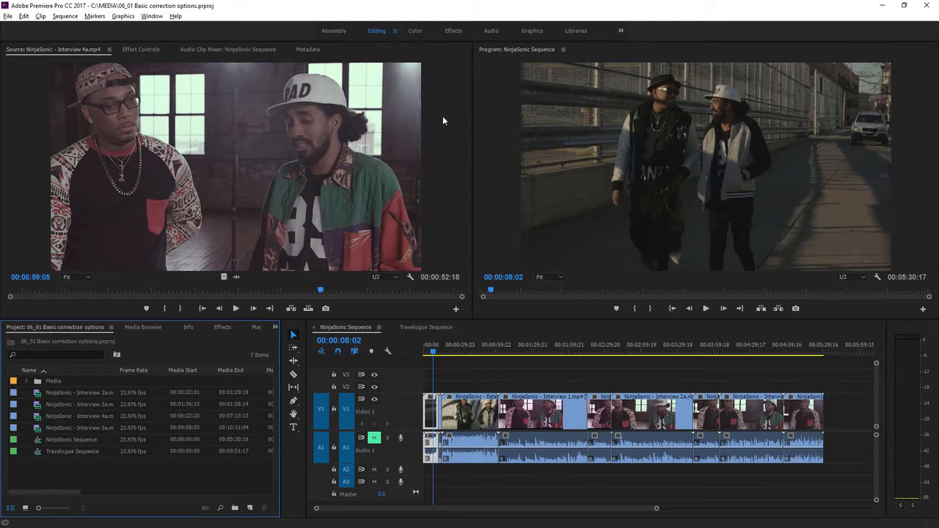
left_click(416, 31)
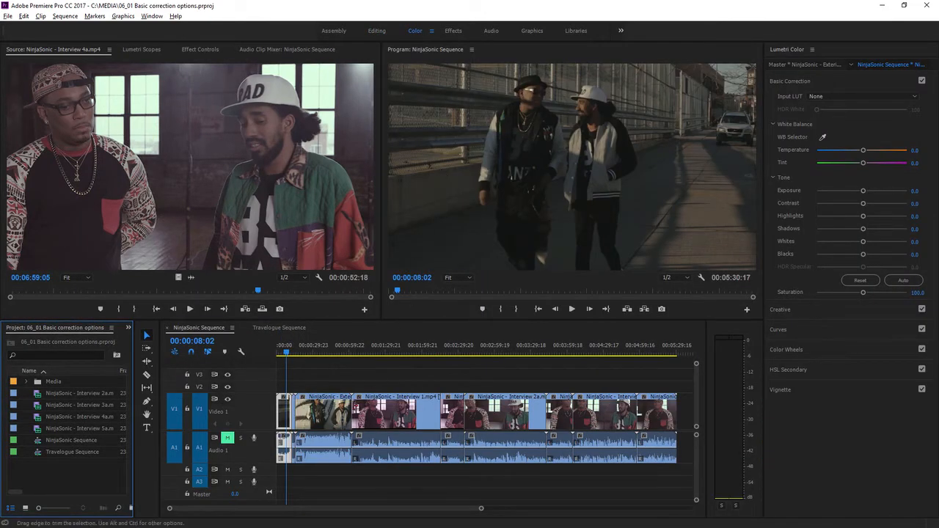
left_click(431, 30)
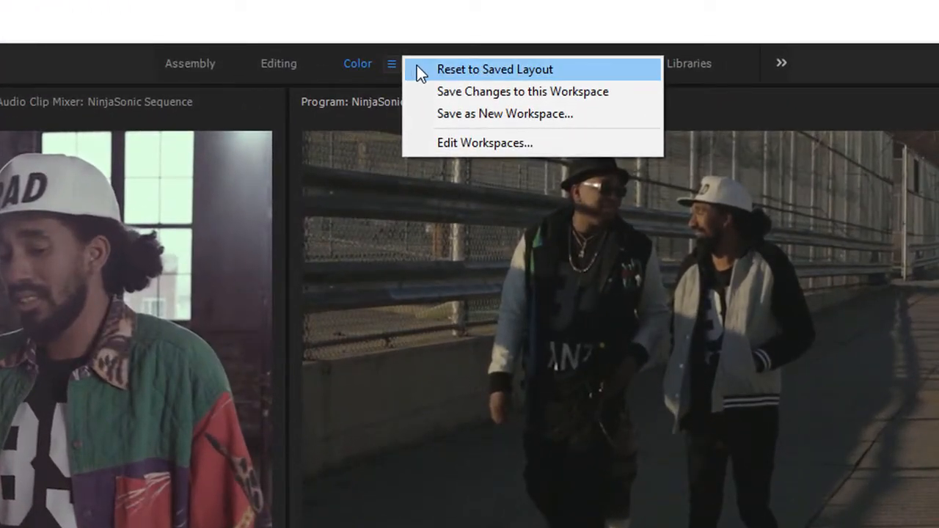
left_click(417, 67)
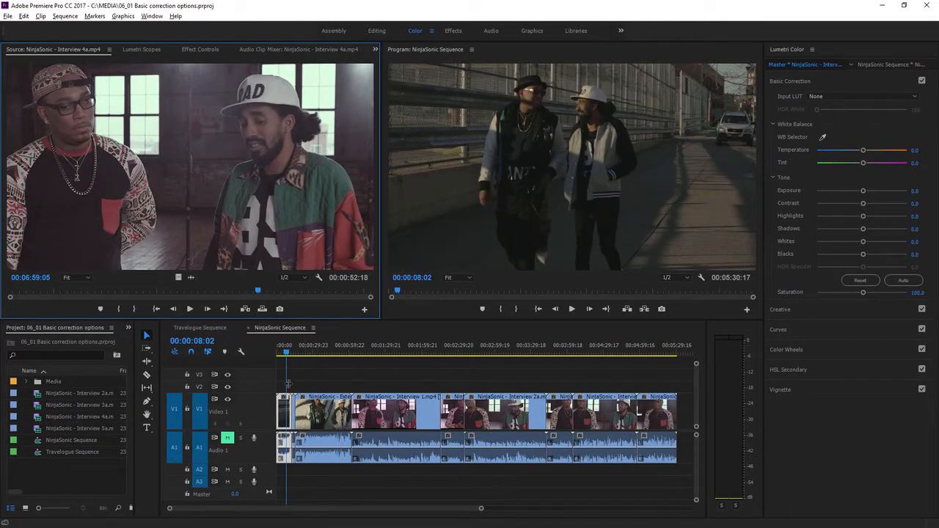
Step: Raise the exposure of the dark first exterior clip in the NinjaSonic Sequence to about 3.1
left_click(318, 353)
mouse_move(320, 352)
left_mouse_down()
mouse_move(440, 353)
mouse_move(327, 345)
left_mouse_up()
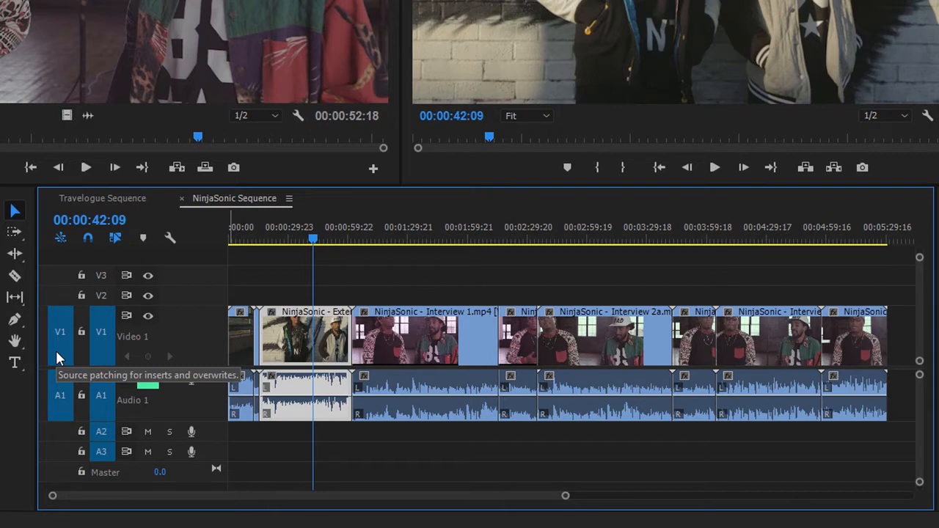
left_click(237, 242)
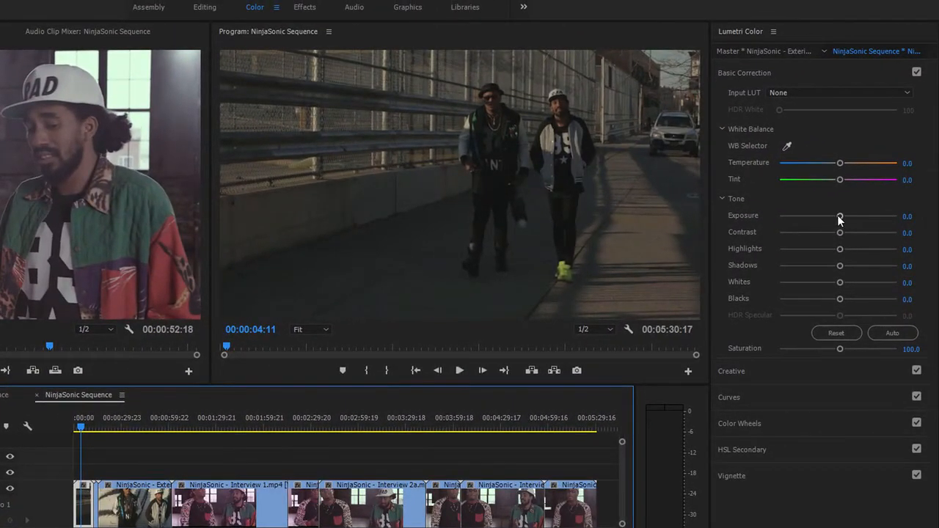
left_click_drag(840, 216, 870, 216)
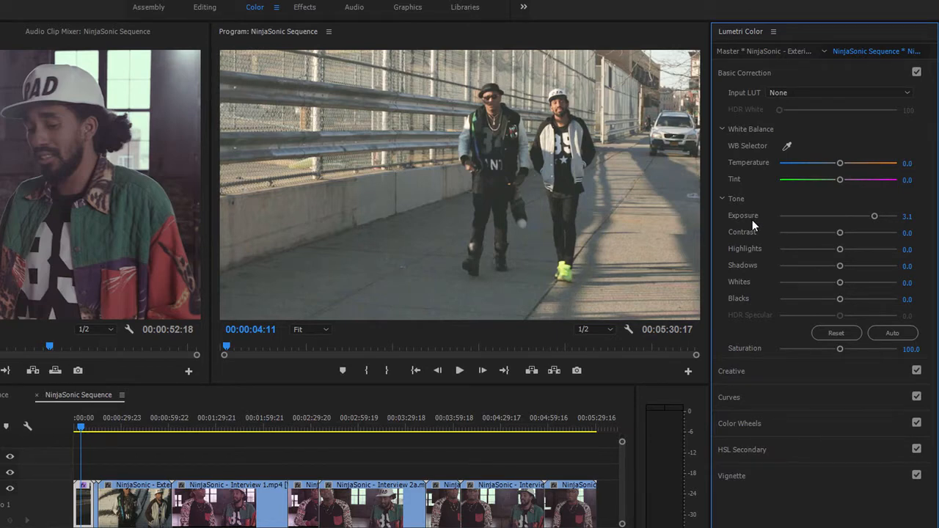
Step: Shift the tint of the NinjaSonic - Interview 1.mp4 clip toward green, to about -28.6
left_click(230, 423)
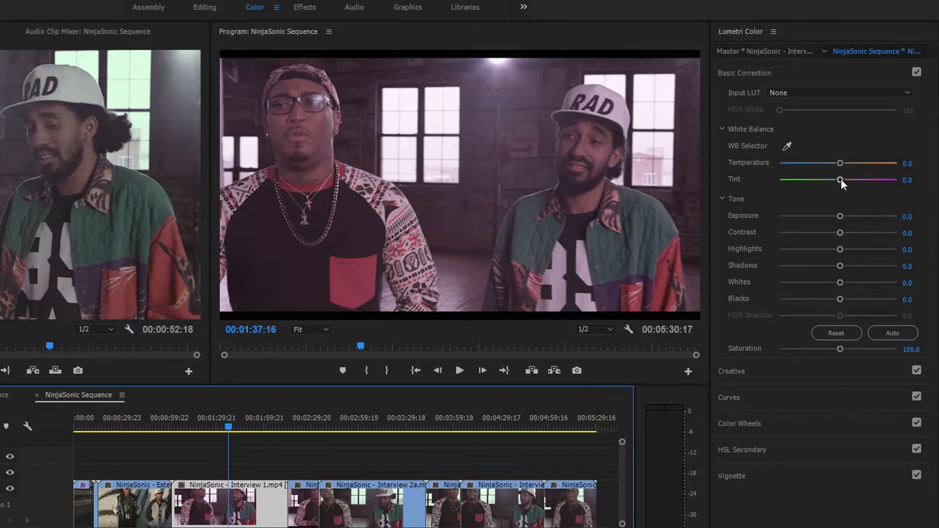
left_click_drag(841, 180, 819, 192)
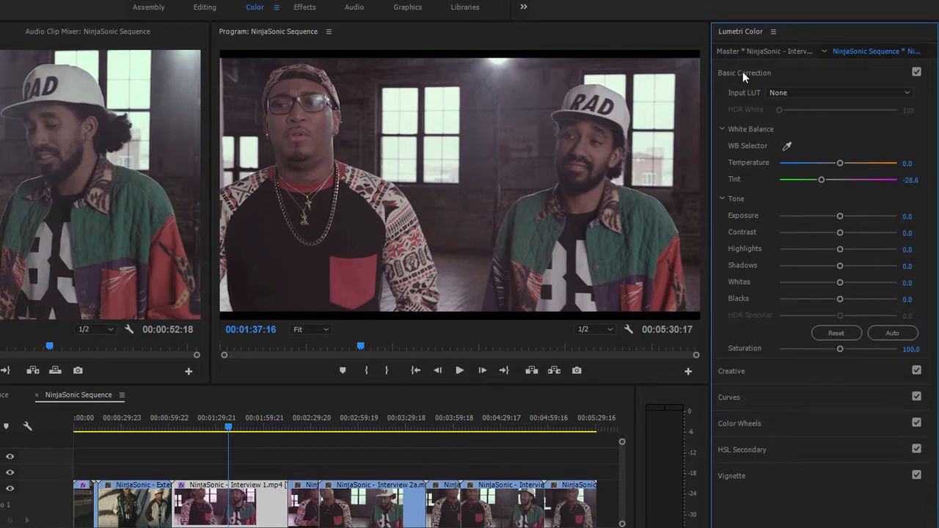
Step: Look through the Creative and Curves controls, and compare the interview shot with Basic Correction off and on
left_click(775, 373)
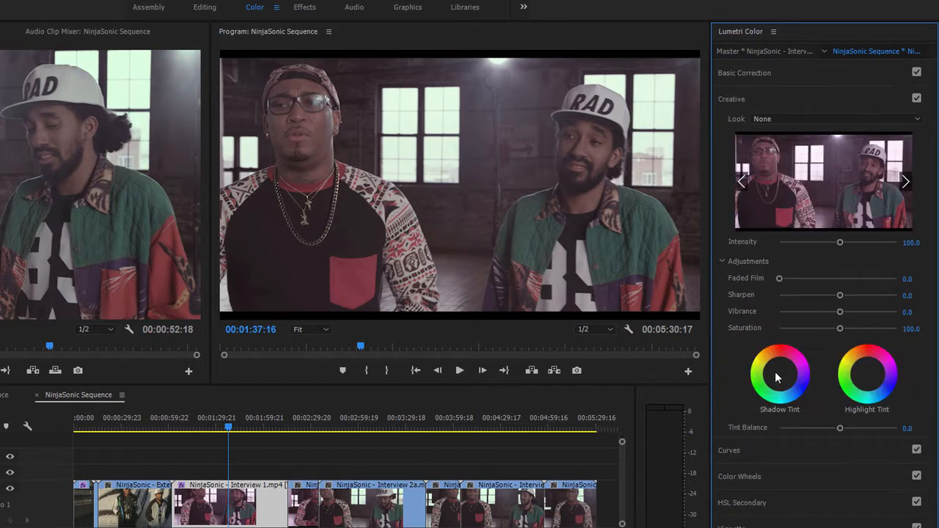
left_click(766, 454)
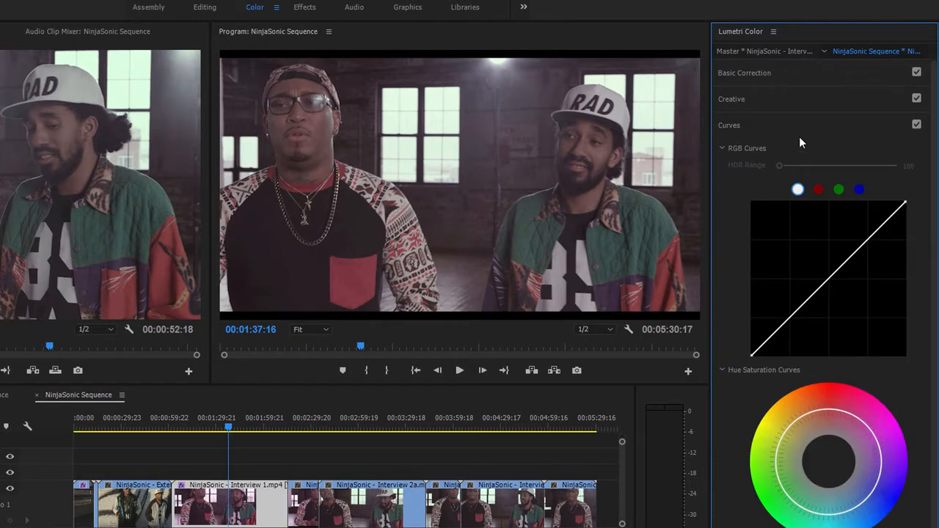
left_click(851, 74)
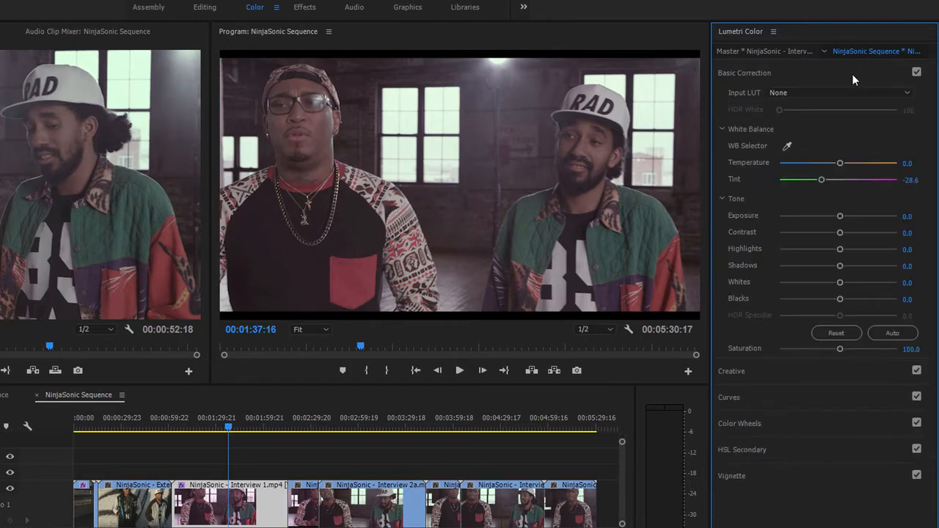
left_click(916, 73)
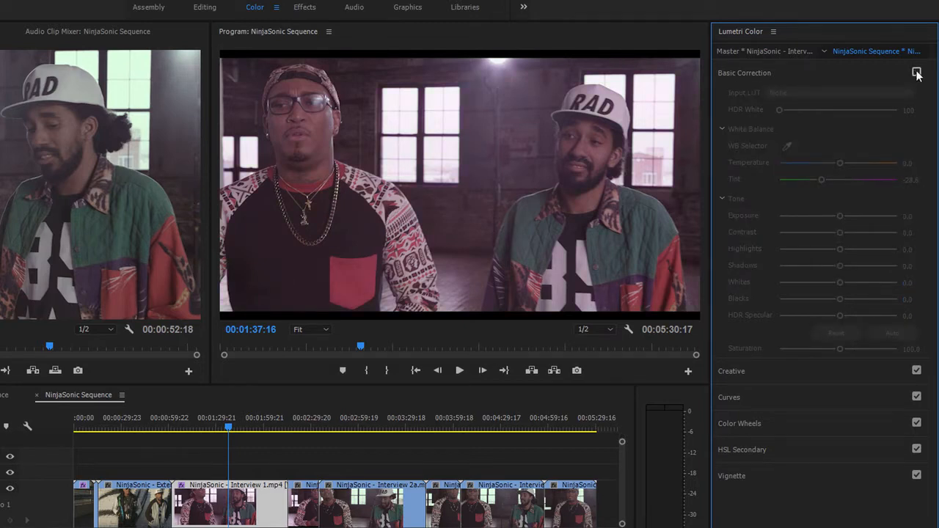
left_click(916, 73)
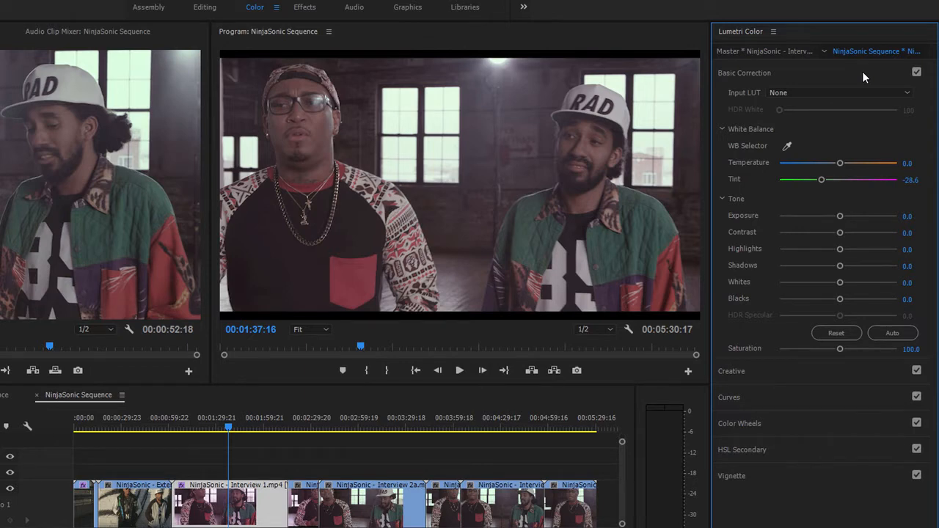
Step: Reset the Interview 1 clip's tint and correct its white balance by sampling the white number on the jacketed man's shirt
double_click(821, 180)
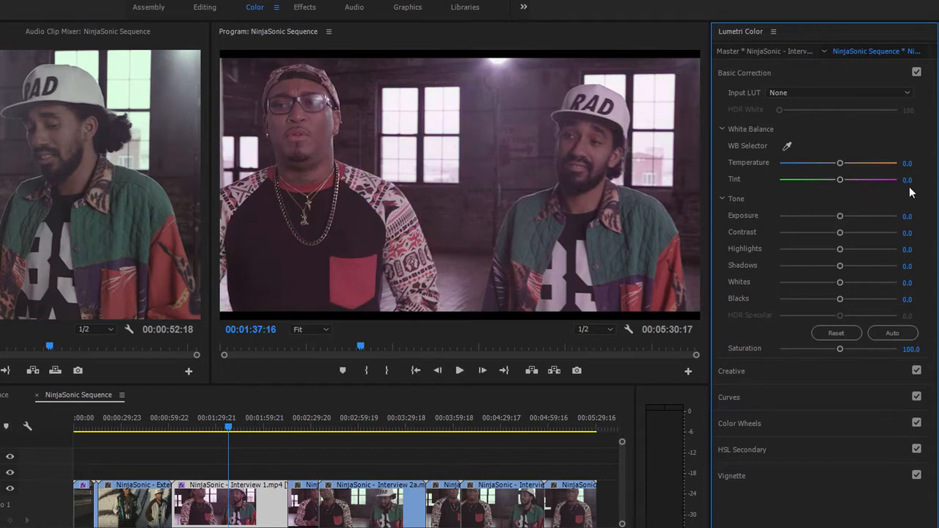
left_click(787, 147)
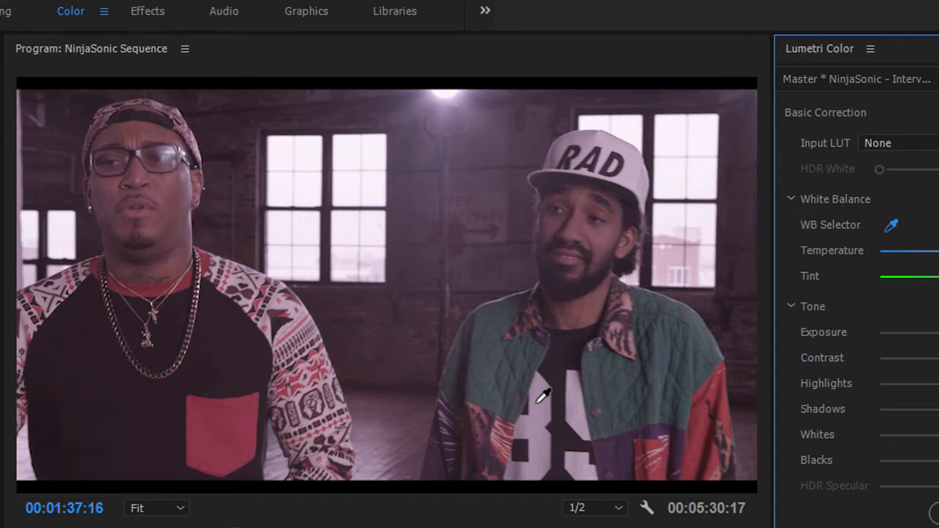
left_click(538, 402)
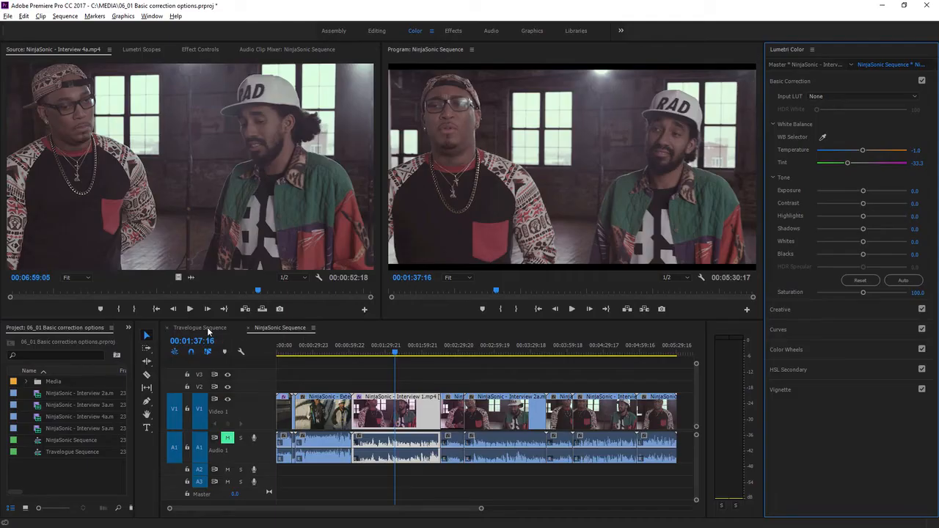
Step: Open the Travelogue Sequence and raise the contrast of its last clip, Houses from above, to about 50
left_click(207, 328)
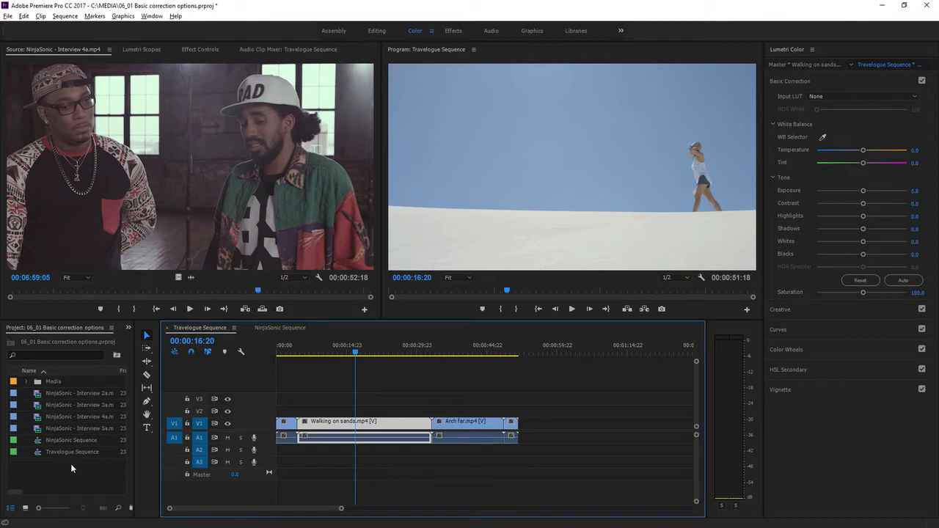
left_click(513, 352)
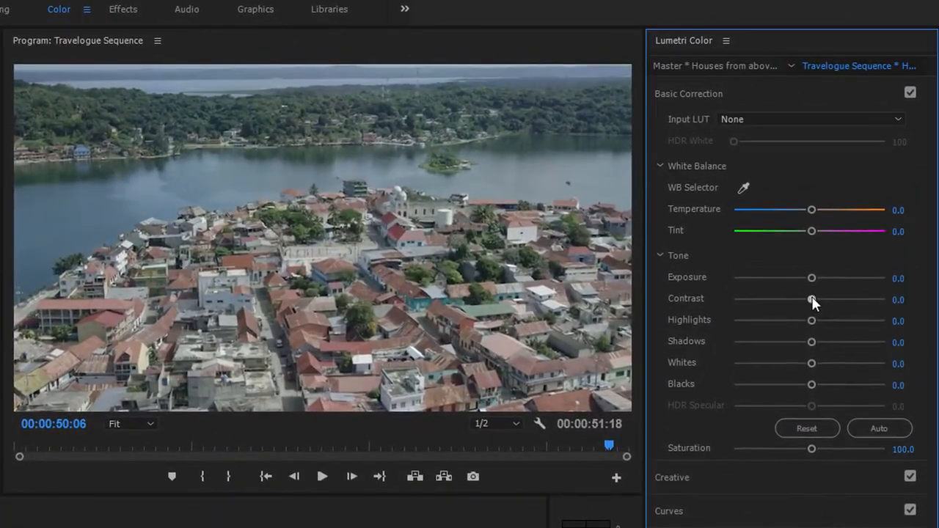
left_click_drag(812, 300, 860, 299)
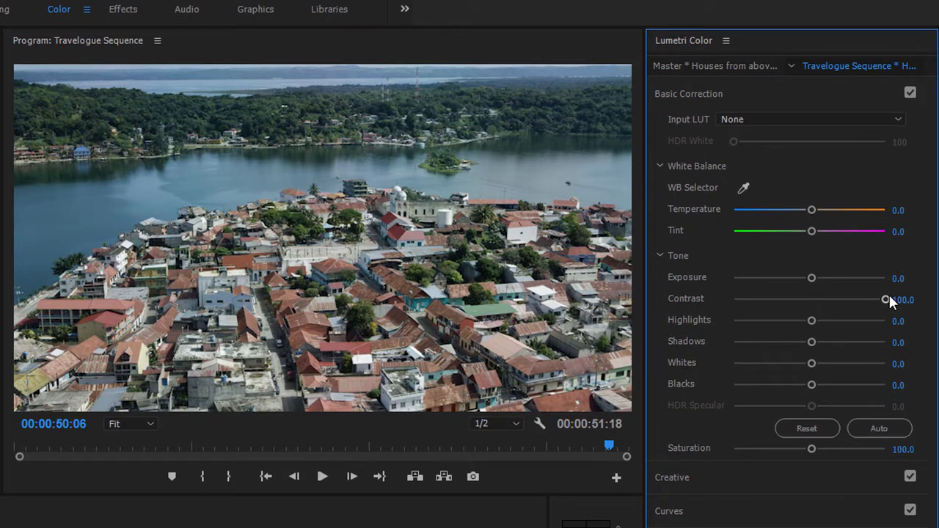
left_click_drag(887, 299, 847, 305)
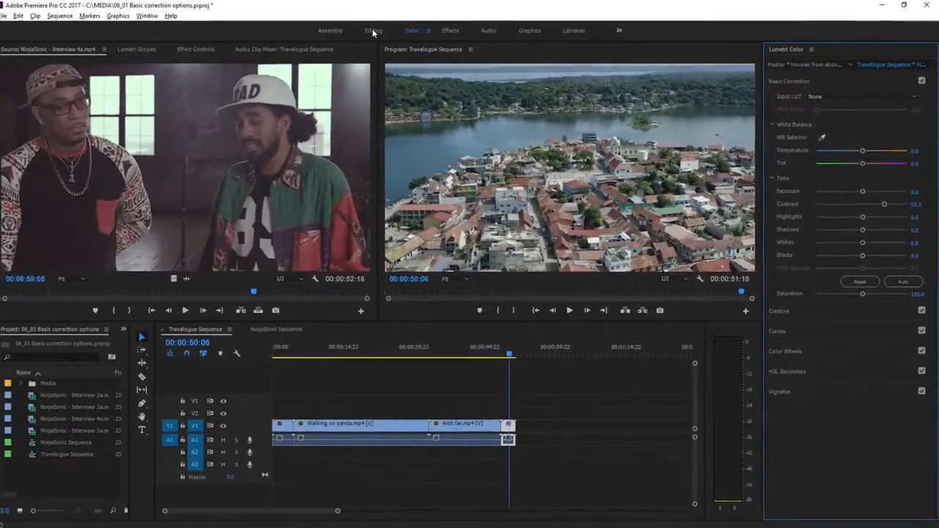
Step: Open the 06_02 Apply a look to your clips.prproj project and switch to the Color workspace
left_click(254, 24)
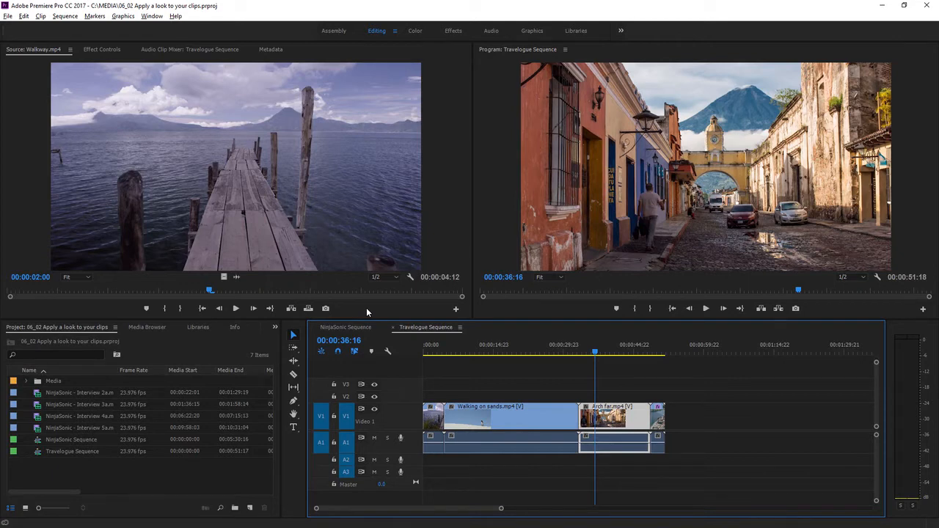
left_click(415, 32)
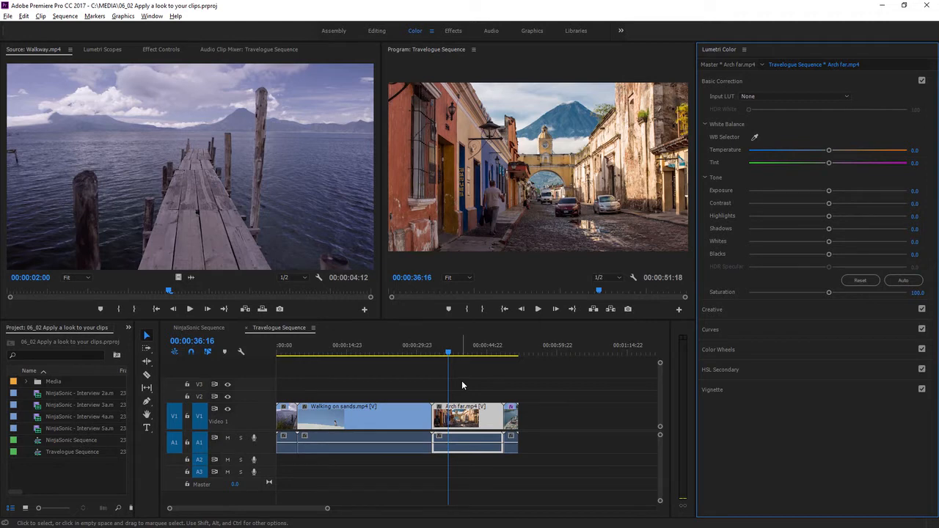
Step: Load the Arch far.mp4 master clip from the Media bin for source viewing, and reselect its instance in the Travelogue Sequence
left_click(27, 383)
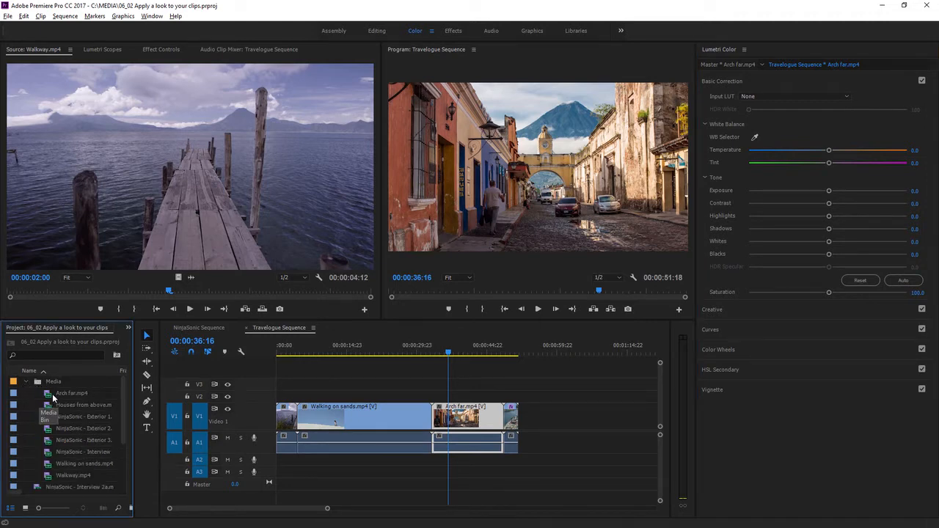
double_click(53, 395)
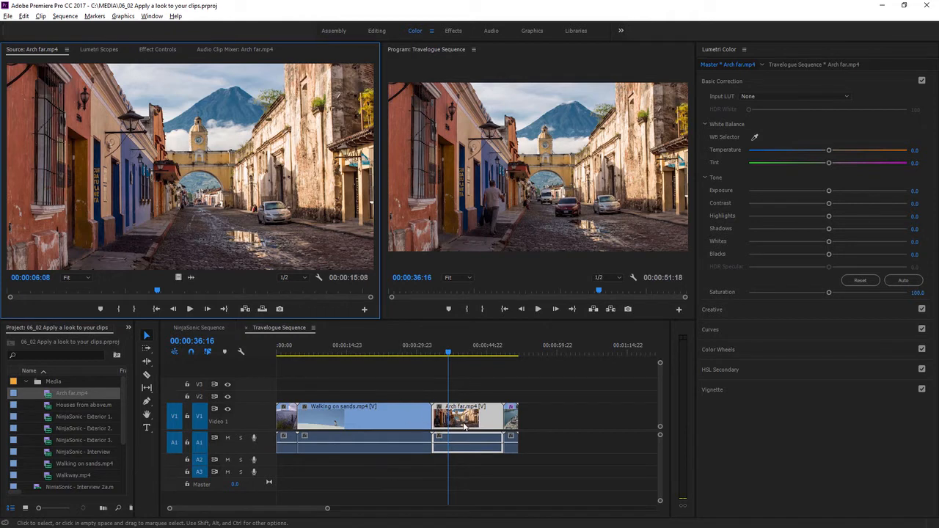
left_click(479, 420)
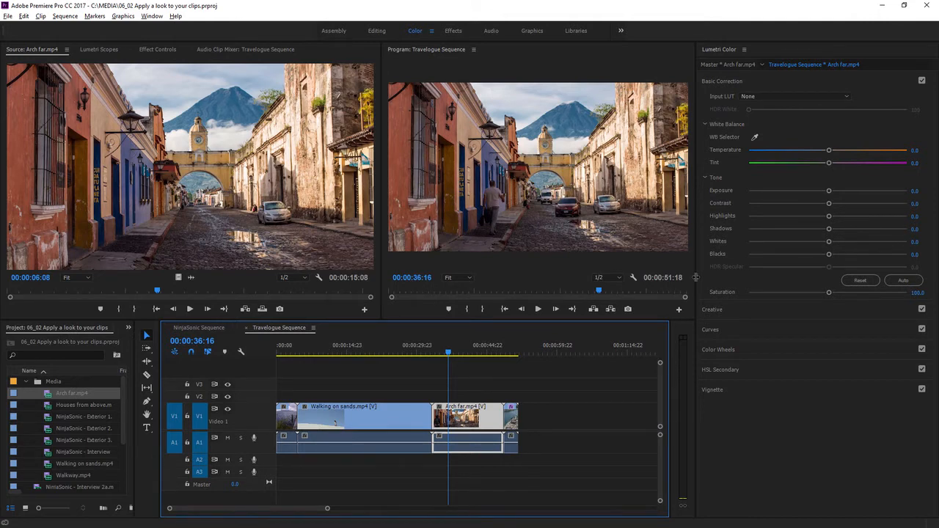
Step: Browse the Creative look presets for the Arch far.mp4 sequence clip and apply Fuji F125 Kodak 2393 (by Adobe)
left_click_drag(695, 277, 689, 278)
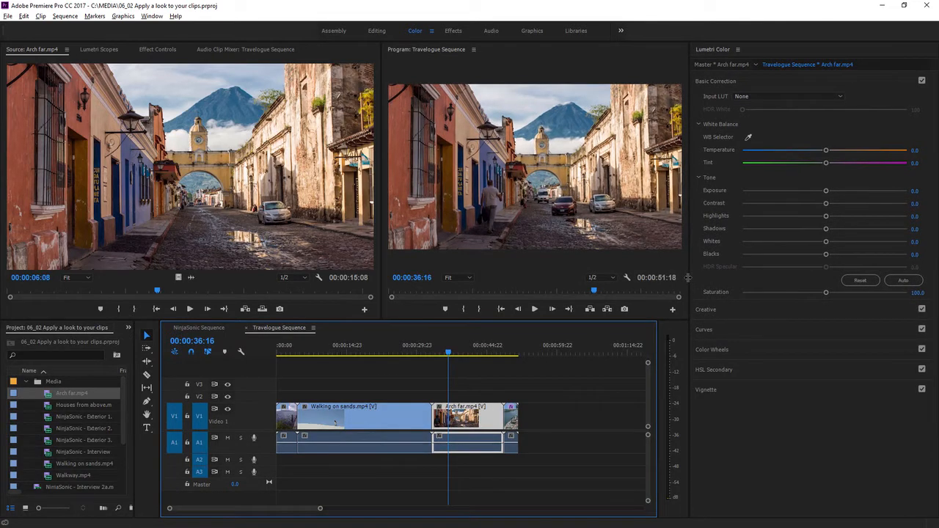
left_click(736, 311)
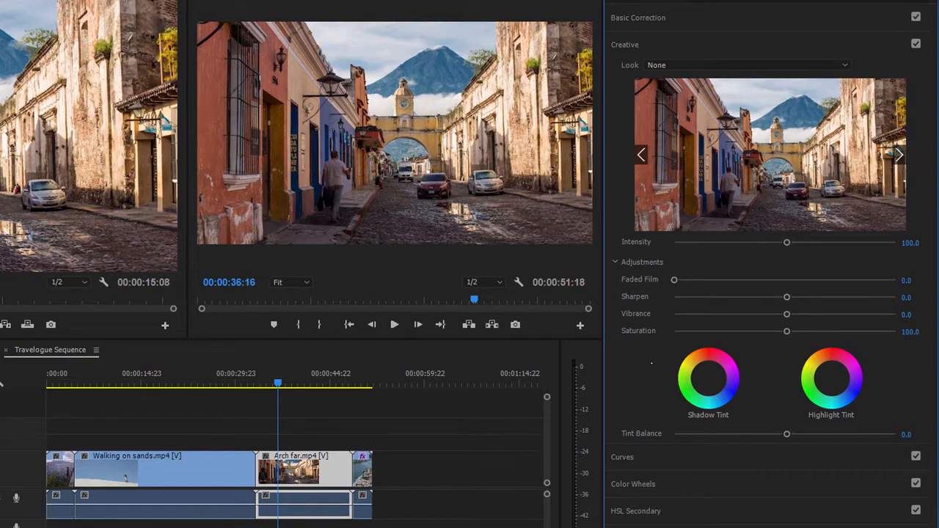
left_click(763, 66)
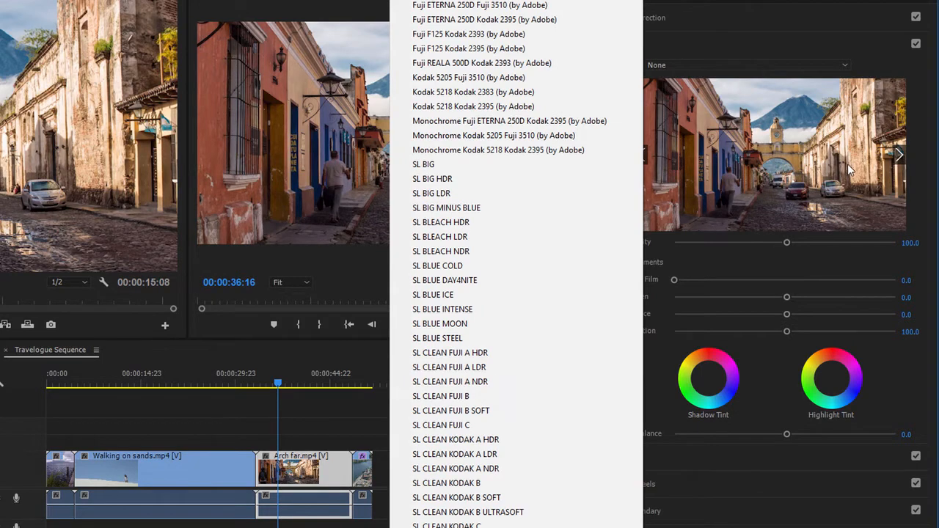
left_click(924, 182)
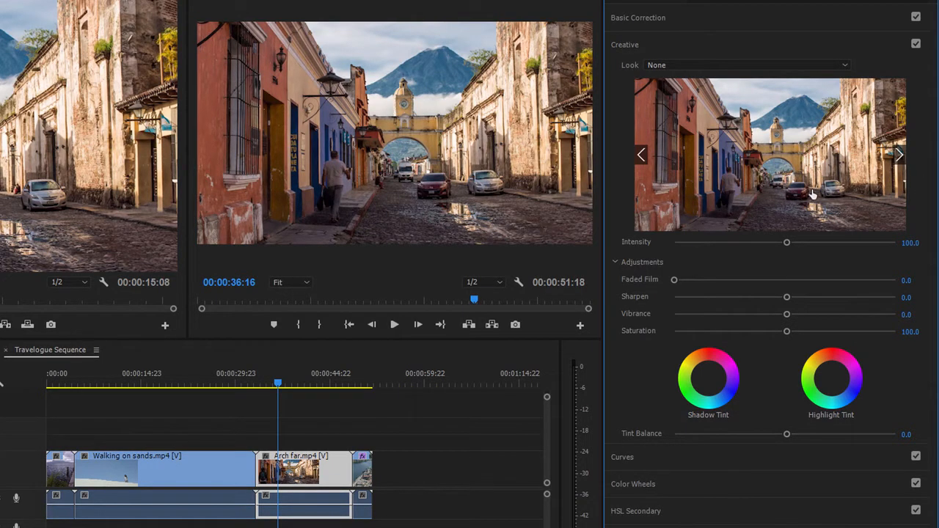
left_click(900, 161)
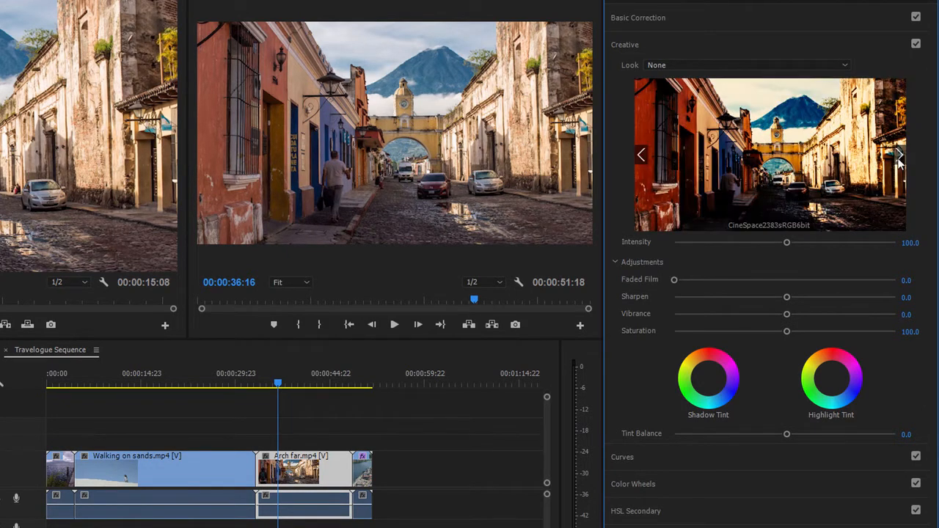
left_click(900, 160)
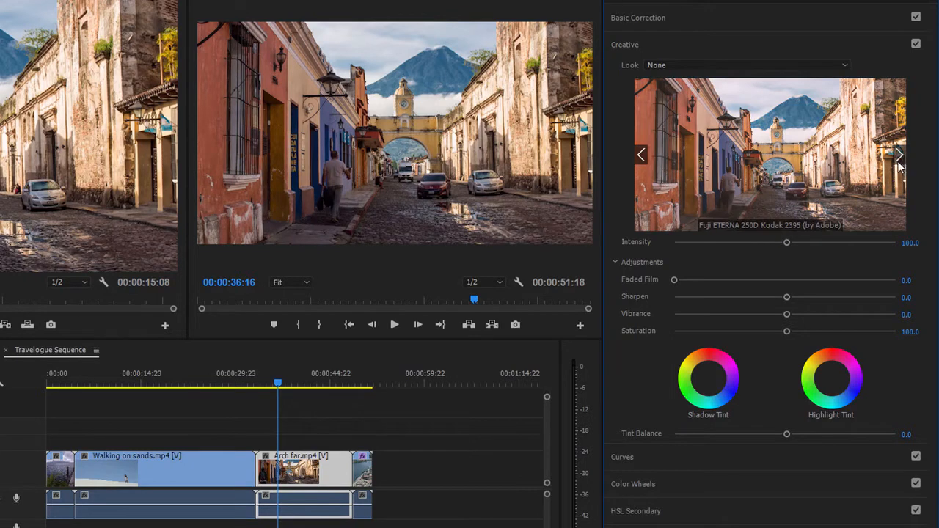
left_click(900, 159)
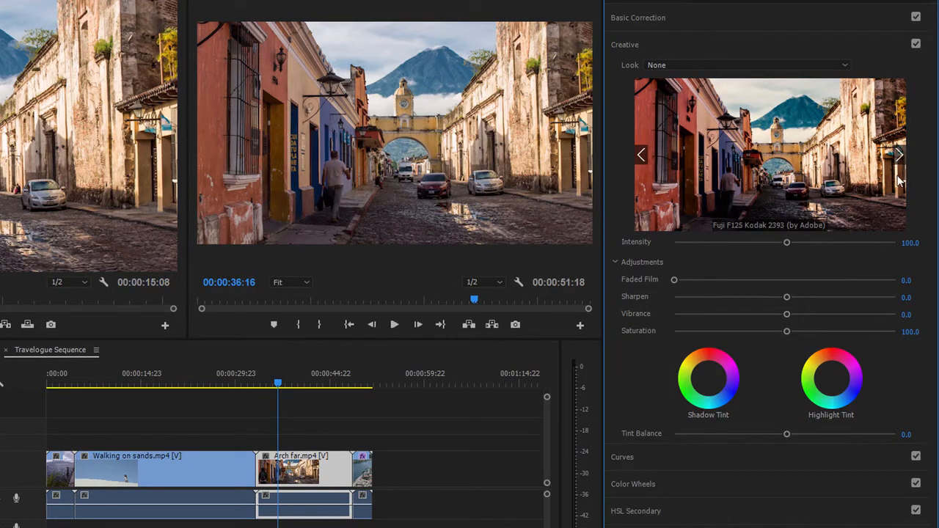
left_click(813, 154)
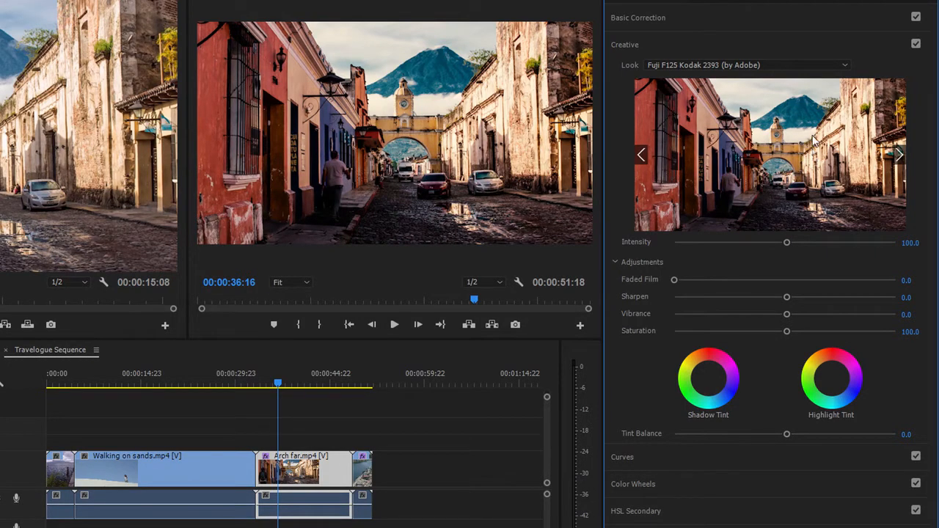
Step: Adjust the Arch far.mp4 sequence clip's basic tones: exposure 1.2, contrast about 16, highlights about 20, blacks about -15
left_click(723, 22)
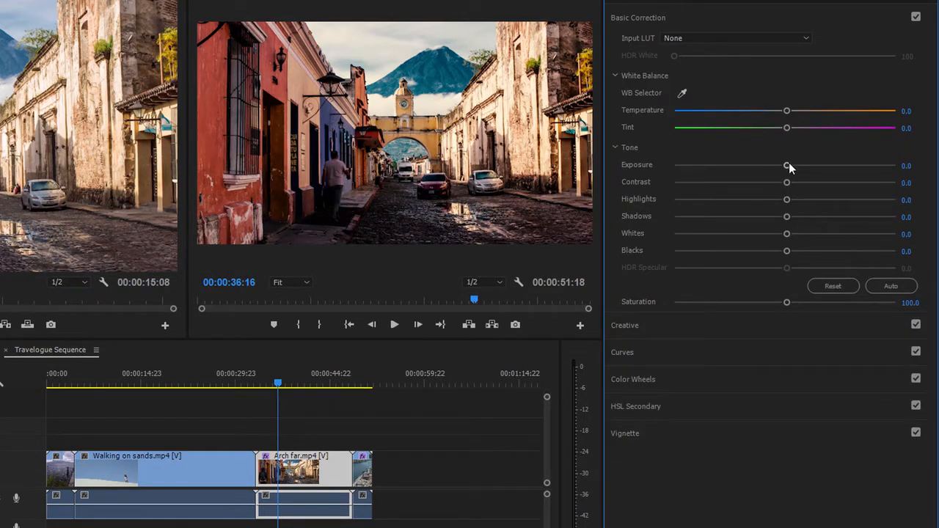
left_click_drag(787, 165, 801, 183)
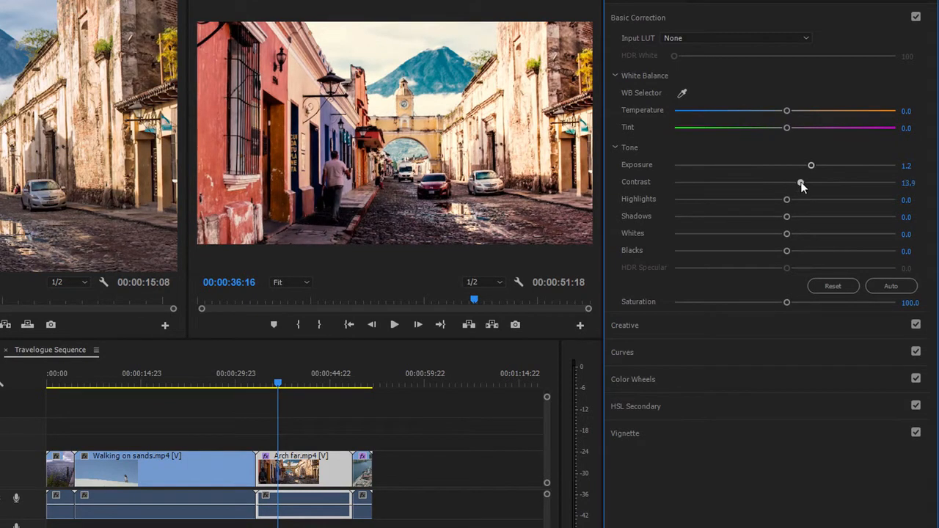
left_click_drag(787, 250, 770, 251)
left_click_drag(787, 200, 806, 199)
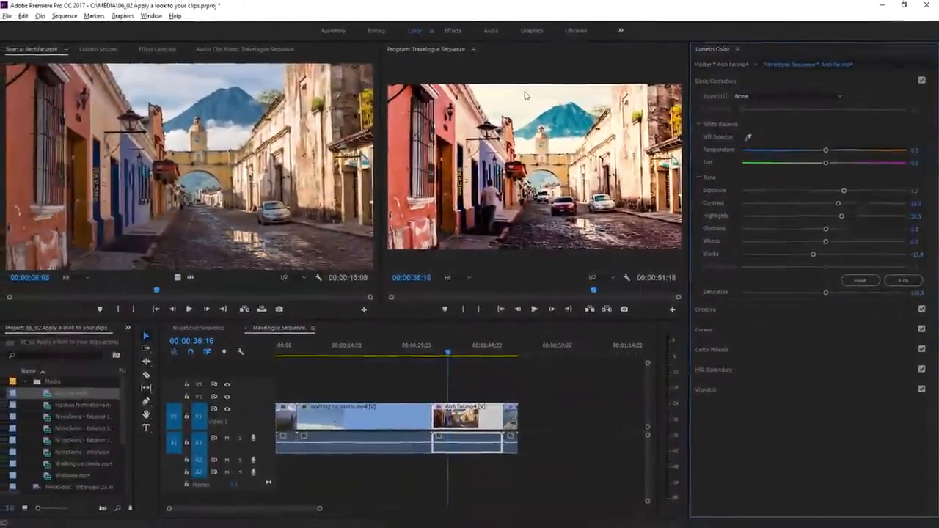
Step: Open the 06_03 Creative adjustments.prproj project and switch to the Color workspace
left_click(378, 31)
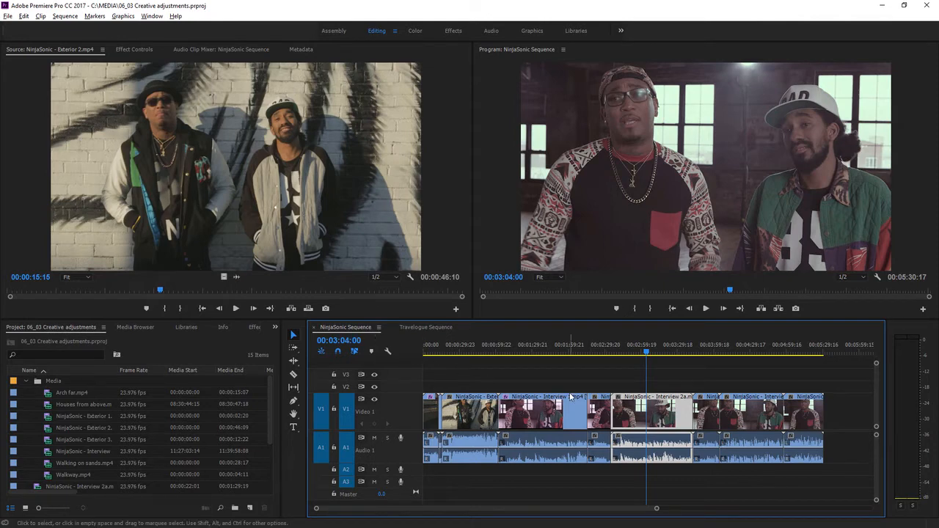
left_click(415, 31)
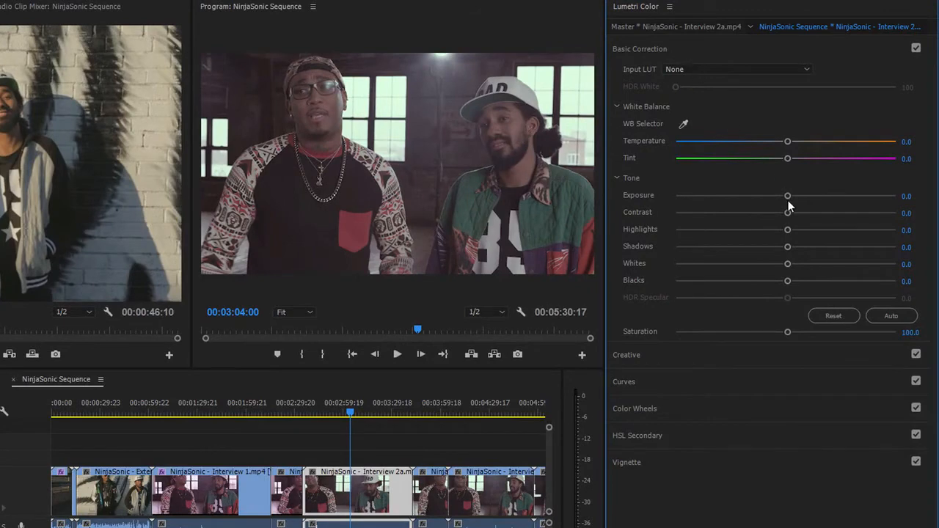
Step: Correct the NinjaSonic - Interview 2a.mp4 sequence clip: exposure 1.1, contrast 31.8, shadows -19.9, whites 23.4, blacks -28.2, temperature 12.8
left_click_drag(788, 201, 821, 214)
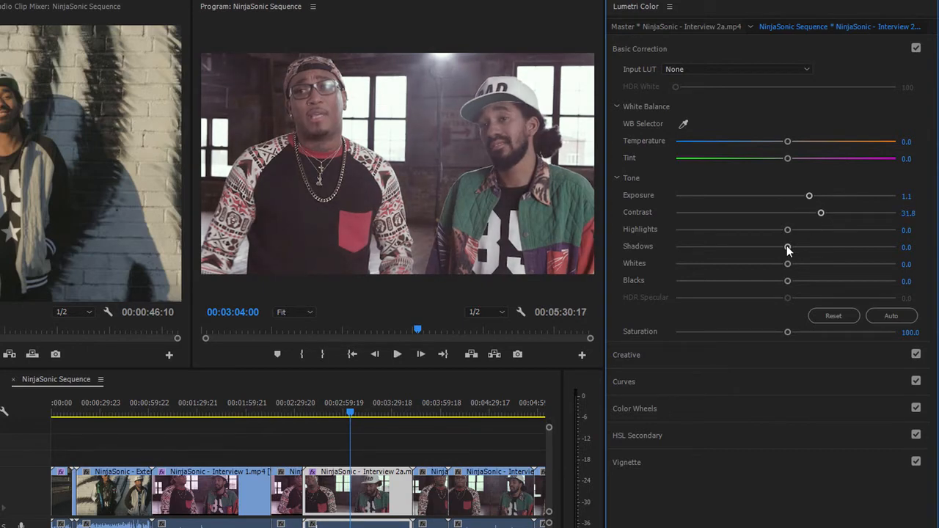
left_click_drag(787, 247, 765, 248)
left_click_drag(788, 281, 811, 264)
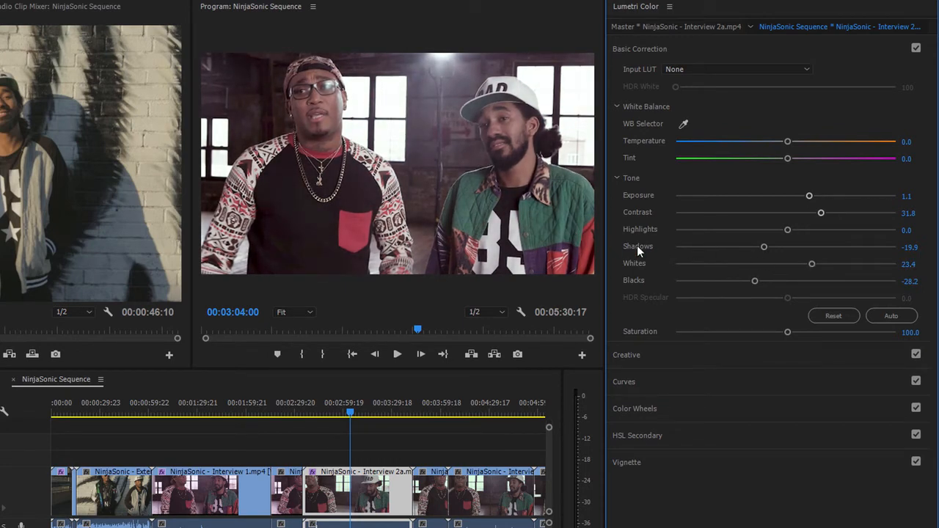
left_click_drag(787, 141, 800, 142)
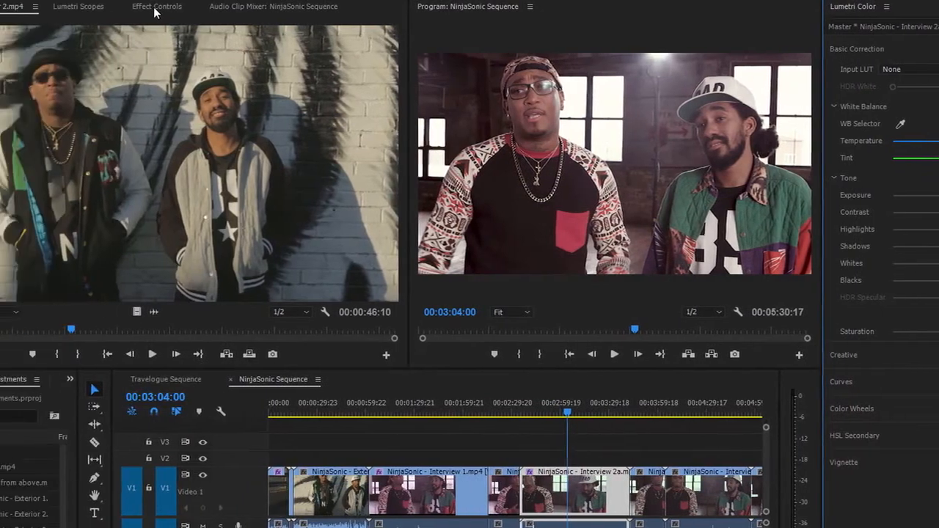
Step: Delete the Lumetri Color effect from the NinjaSonic - Interview 2a.mp4 clip's effect list, and undo the deletion
left_click(156, 7)
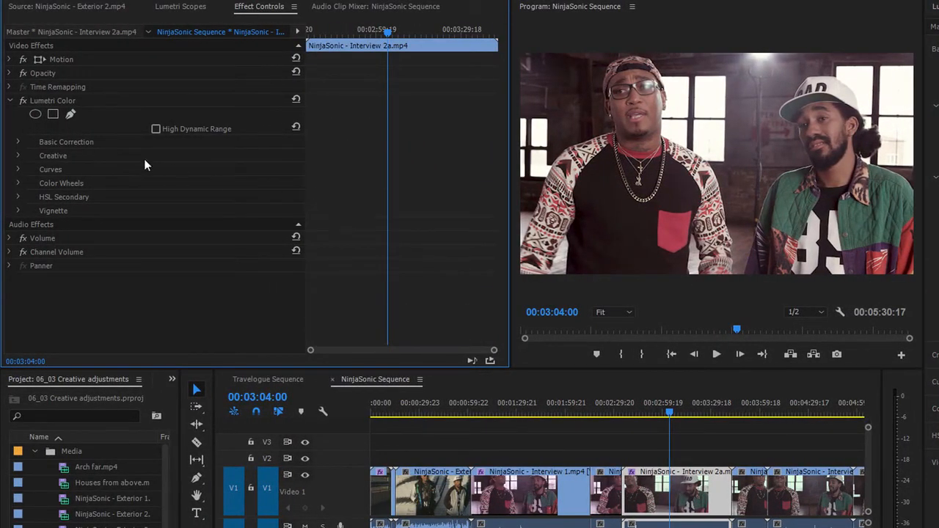
left_click(72, 100)
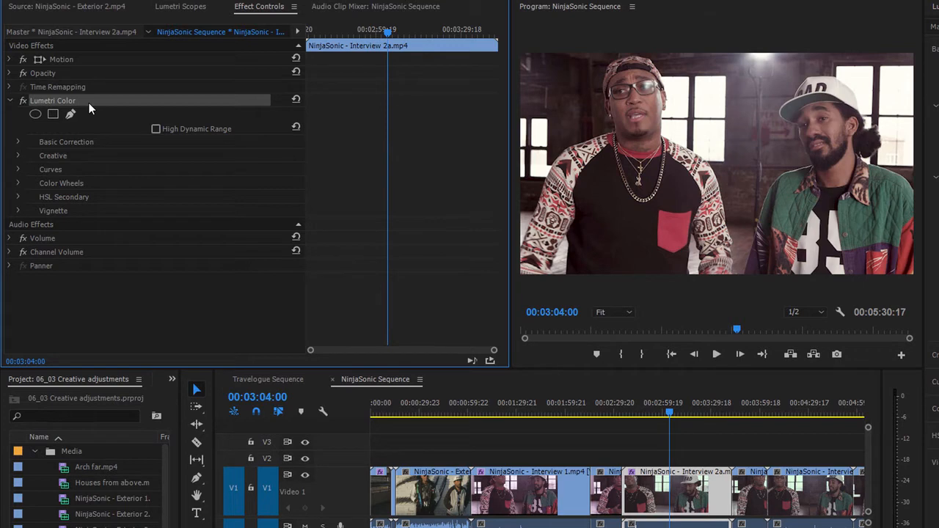
key("Delete")
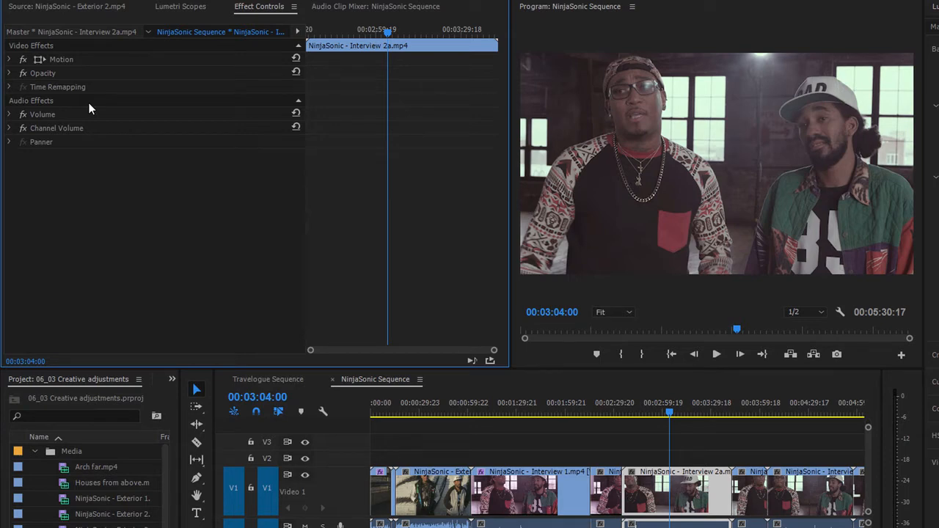
key("ctrl+z")
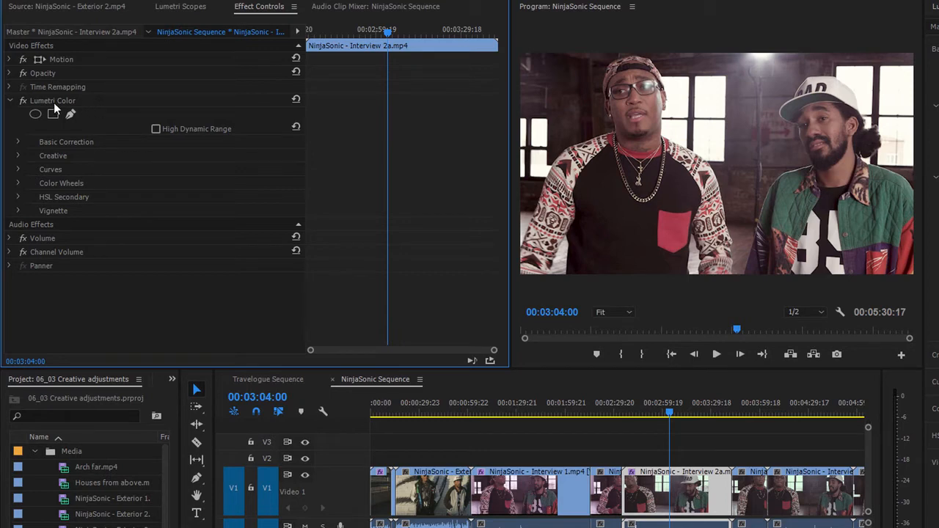
Step: Copy the Lumetri Color effect from NinjaSonic - Interview 2a.mp4 and paste it onto the last three interview clips in the sequence
left_click(61, 100)
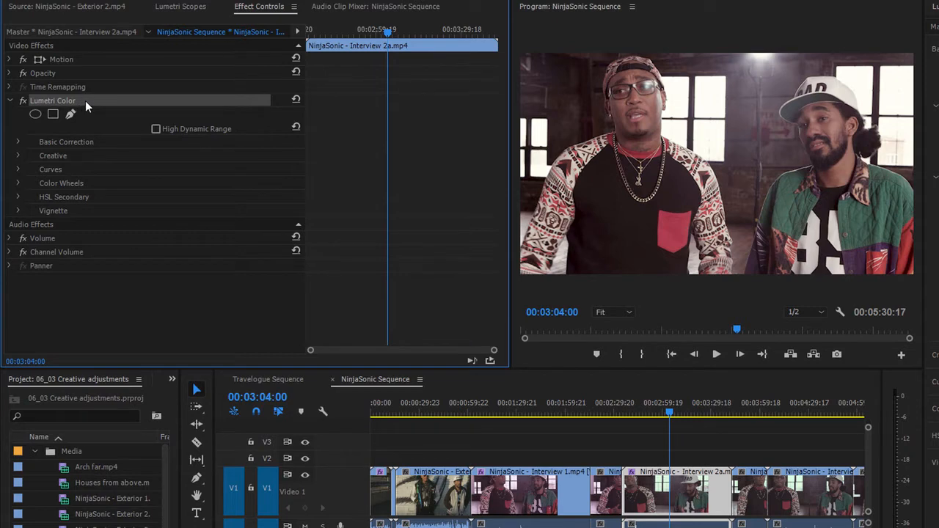
right_click(86, 100)
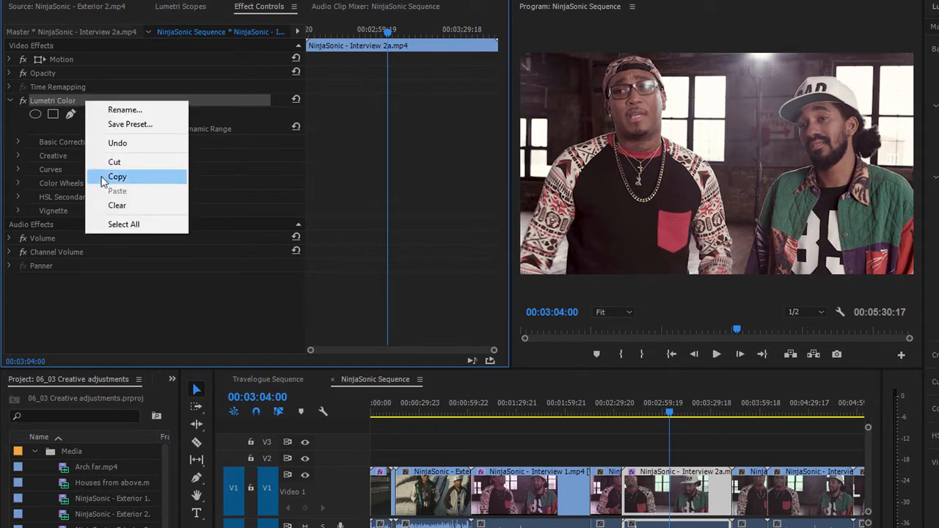
left_click(78, 100)
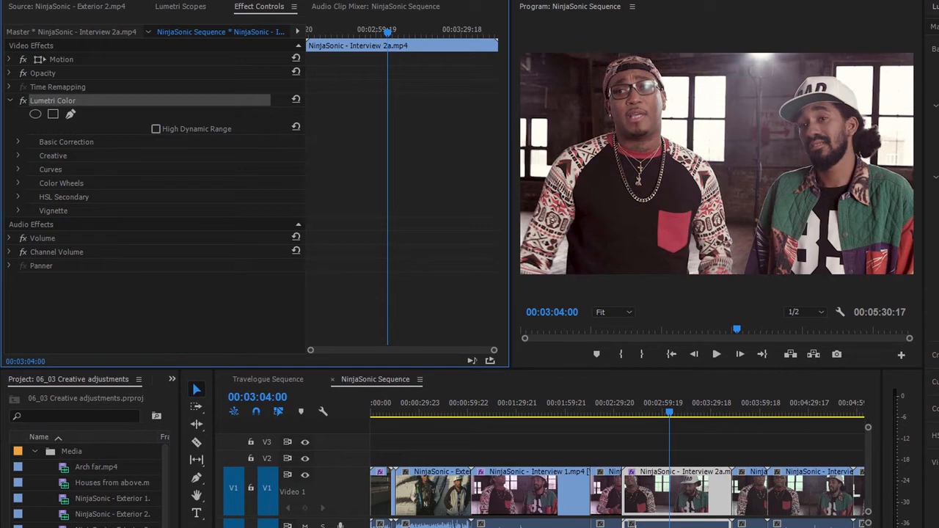
key("shift+3")
scroll(616, 469, "down", 5)
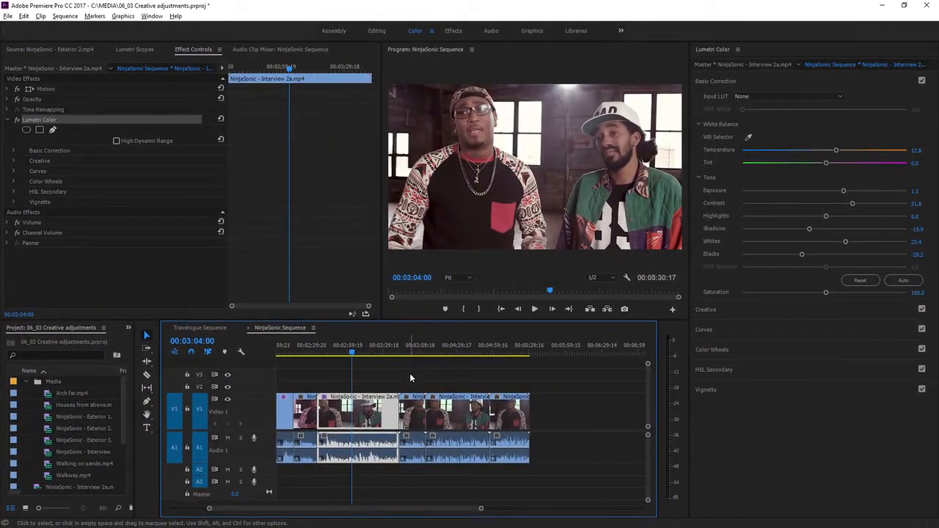
left_click_drag(410, 375, 510, 422)
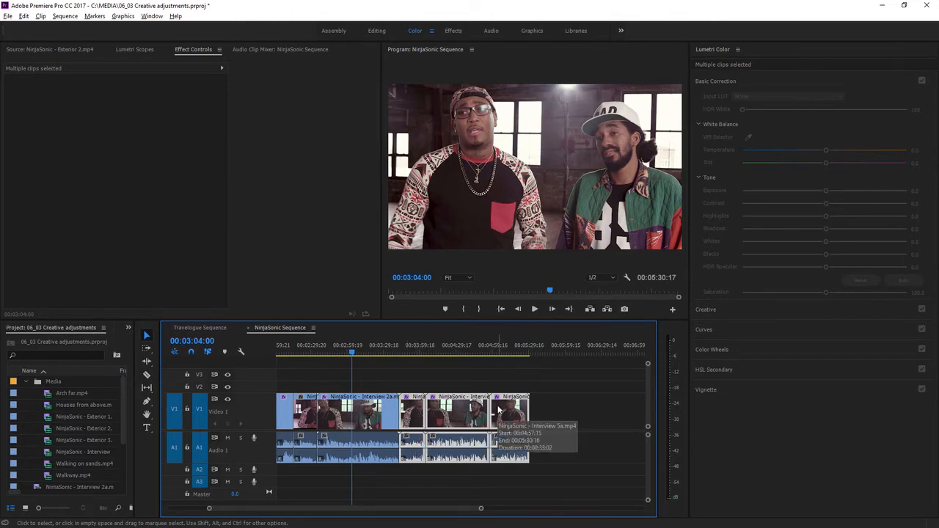
Step: Review the last three interview clips, undo the pasted Lumetri Color effect, and return the playhead to NinjaSonic - Interview 2a.mp4
left_click(414, 352)
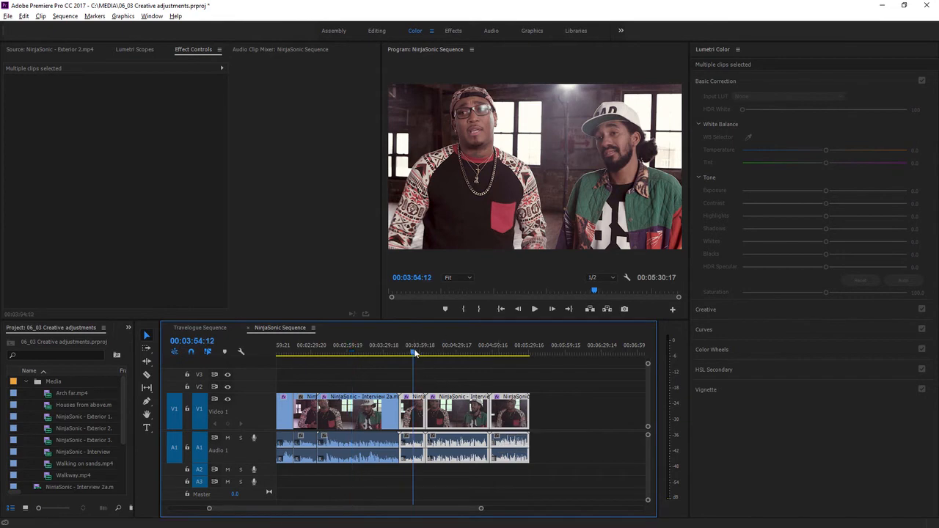
left_click(455, 353)
left_click(505, 352)
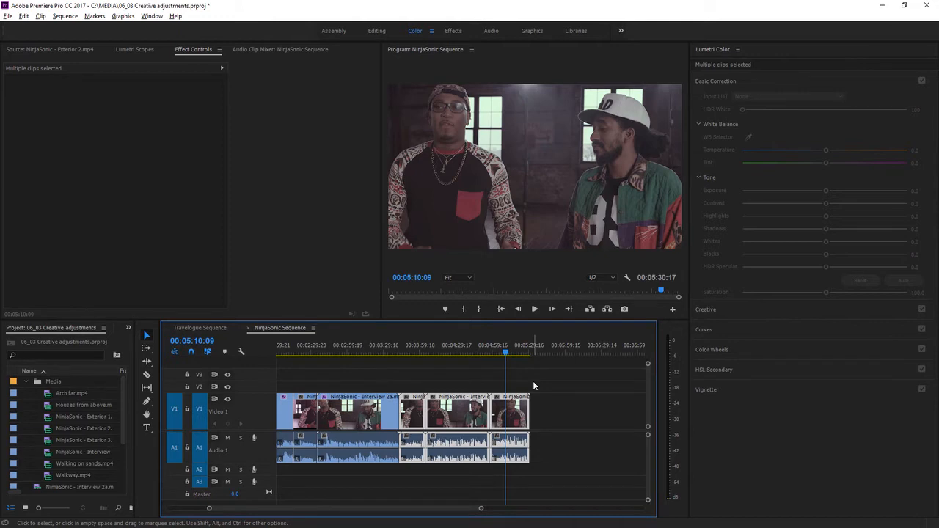
left_click(352, 351)
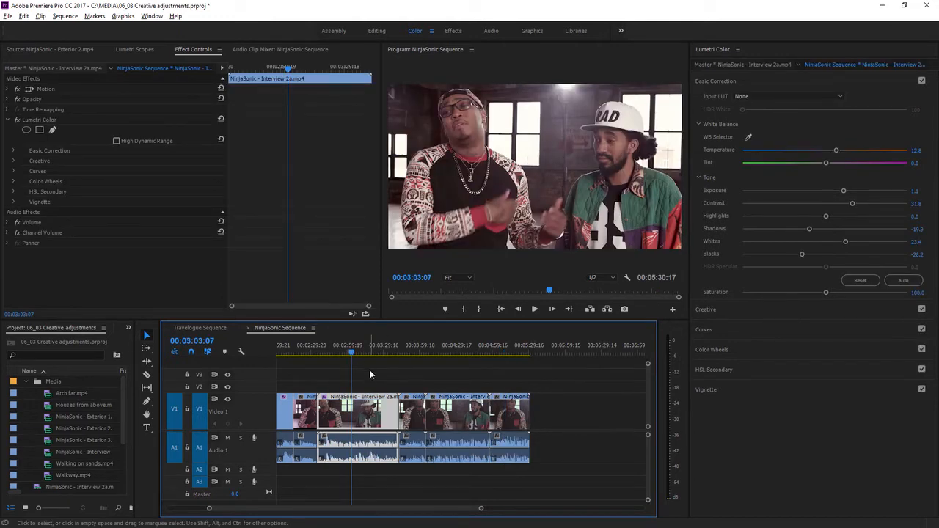
Step: Copy NinjaSonic - Interview 2a.mp4, paste its attributes including Lumetri Color onto the last three interview clips, and check each one
right_click(368, 412)
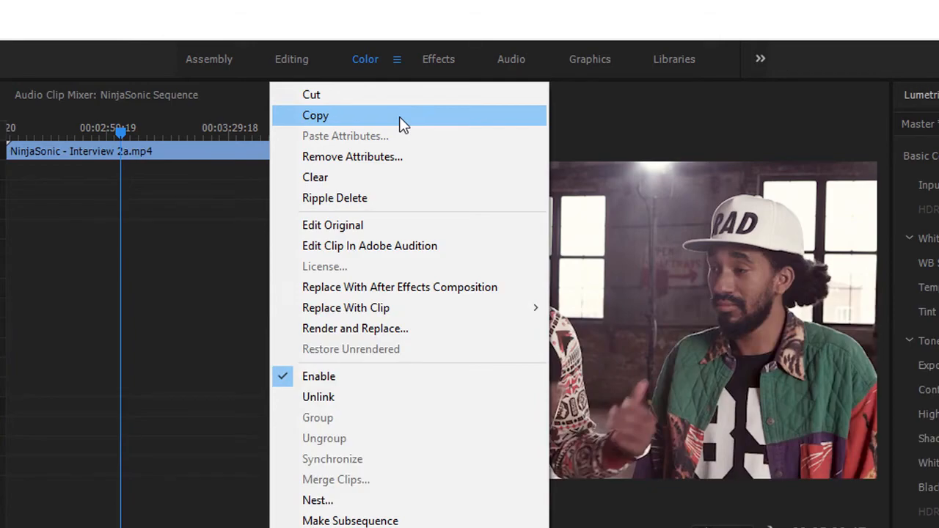
left_click(402, 125)
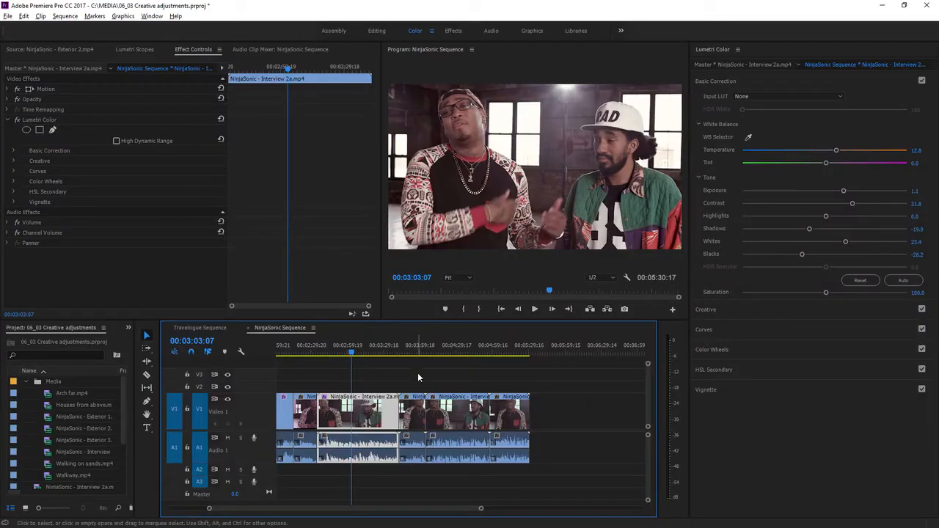
left_click_drag(411, 379, 516, 419)
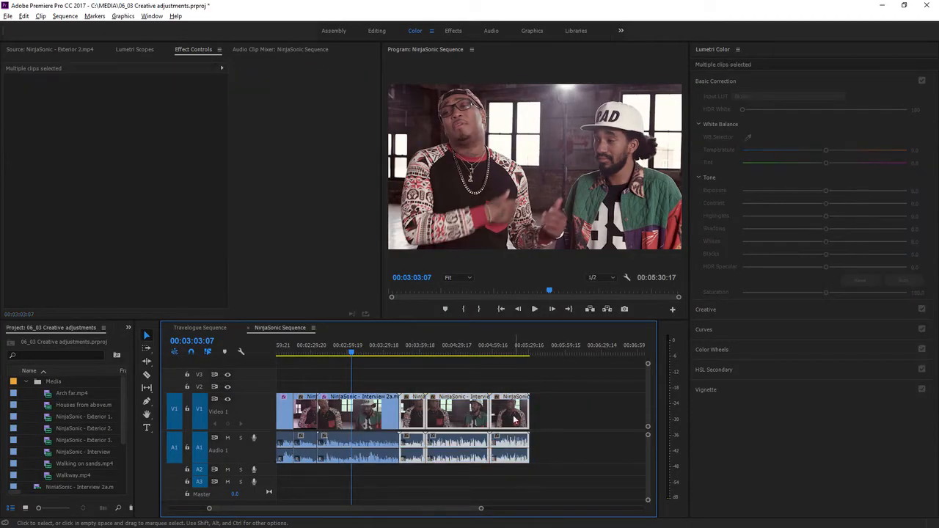
right_click(462, 413)
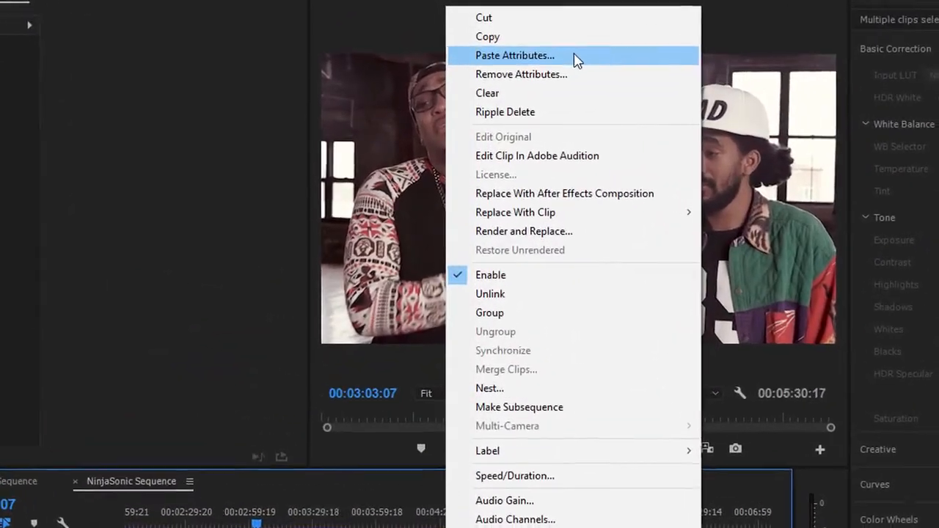
left_click(576, 57)
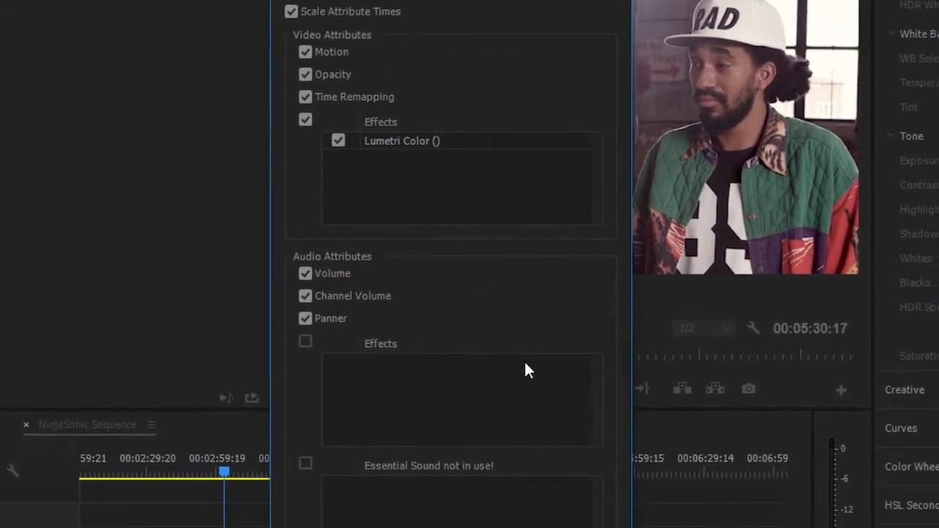
left_click(501, 470)
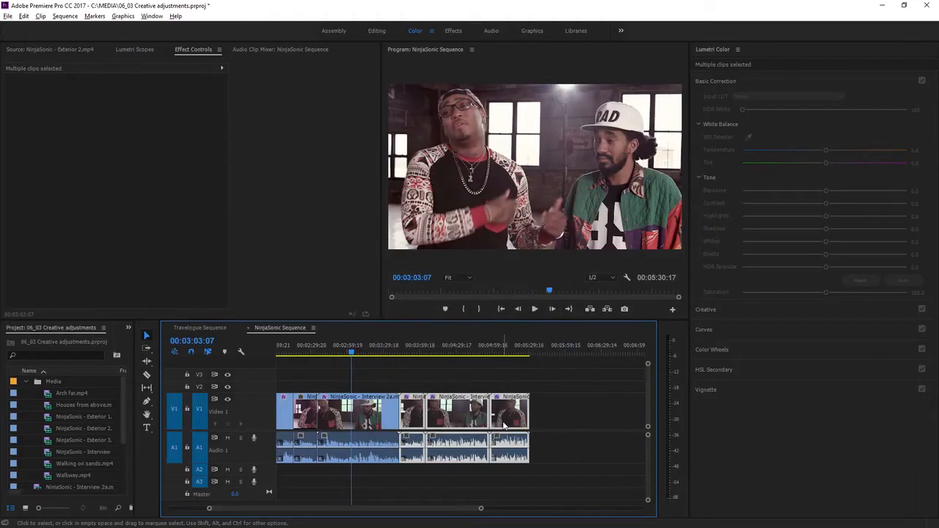
left_click(412, 351)
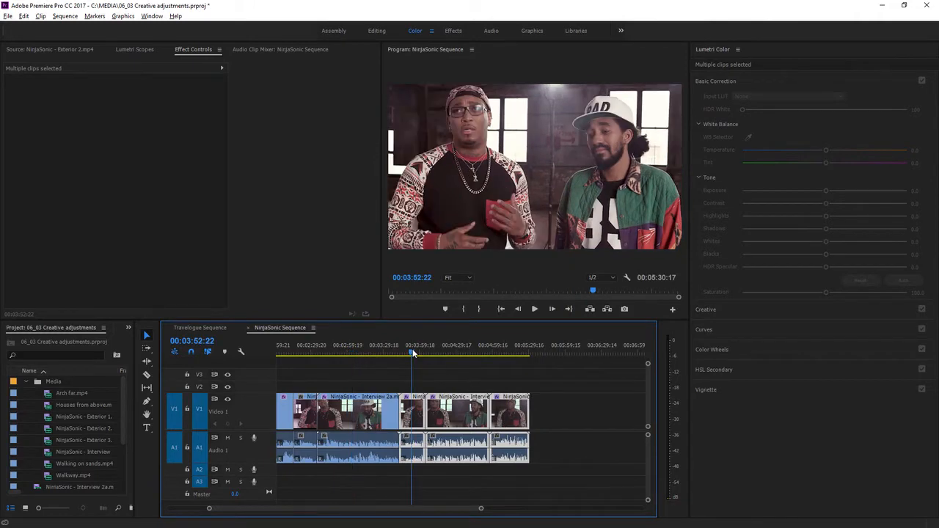
left_click(450, 352)
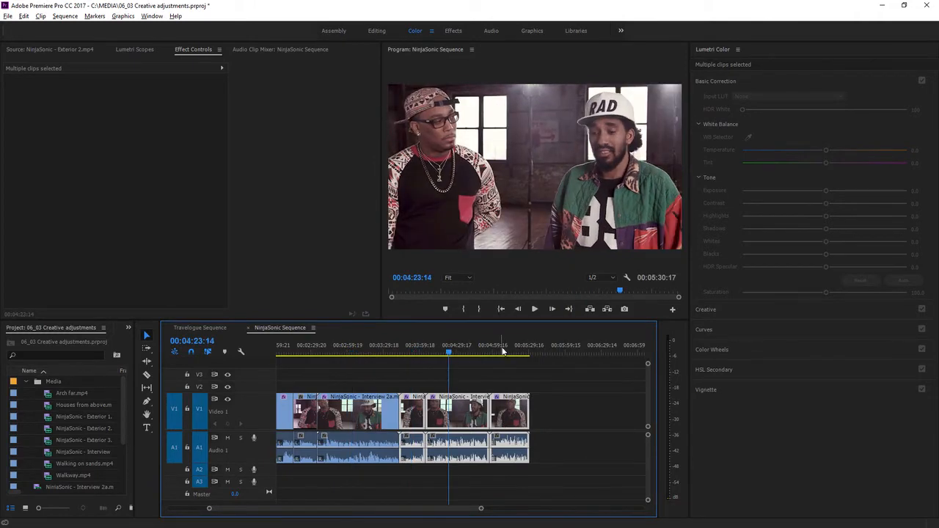
left_click(502, 352)
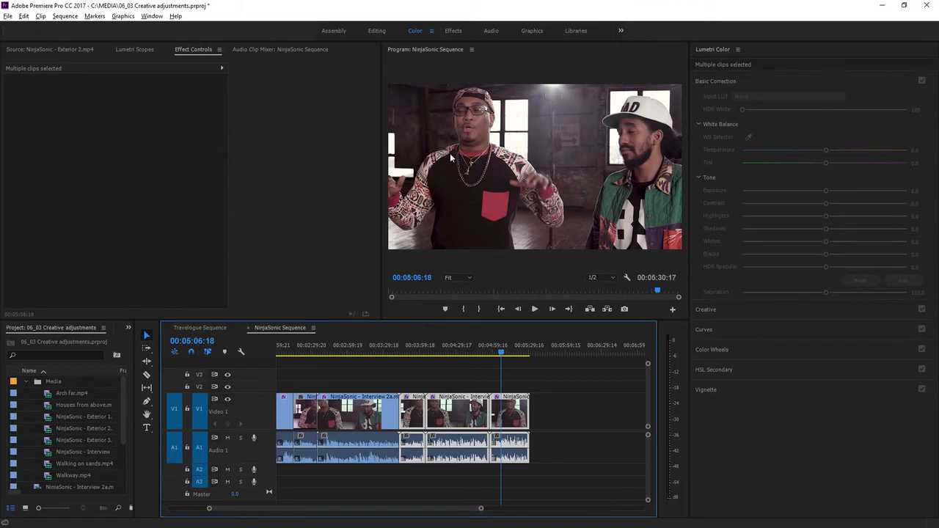
Step: Open the 06_04 Color Wheels.prproj project and switch to its Color workspace
left_click(378, 30)
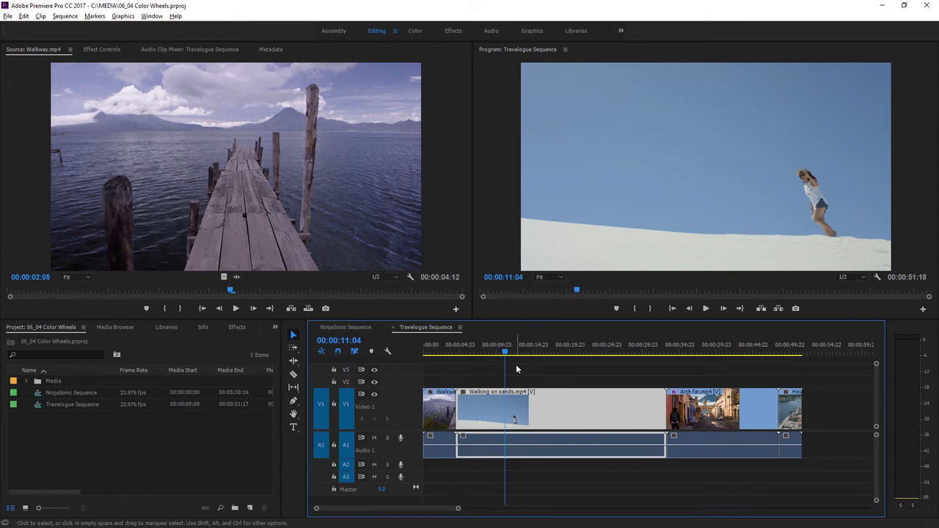
left_click(415, 30)
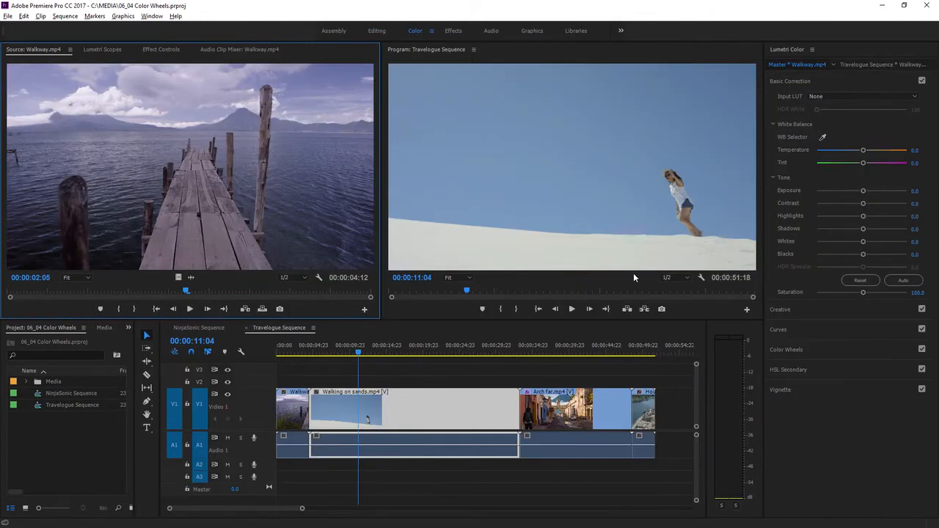
Step: Shift the midtones of the Walking on sands.mp4 sequence clip slightly toward blue using the Color Wheels
left_click(821, 350)
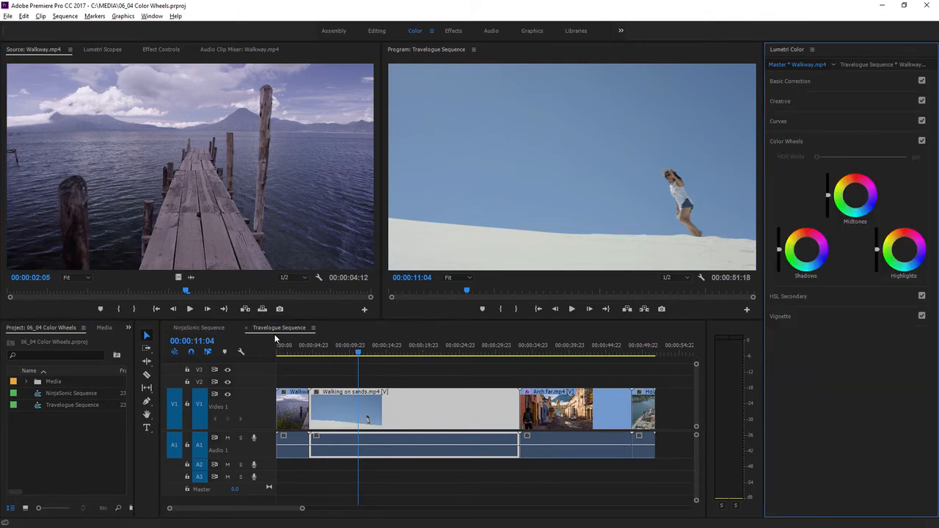
left_click(411, 405)
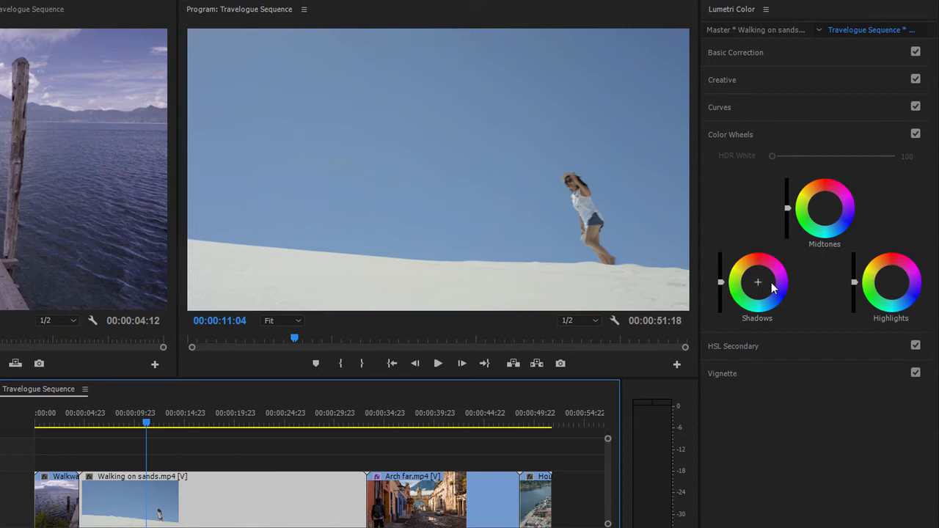
left_click(824, 209)
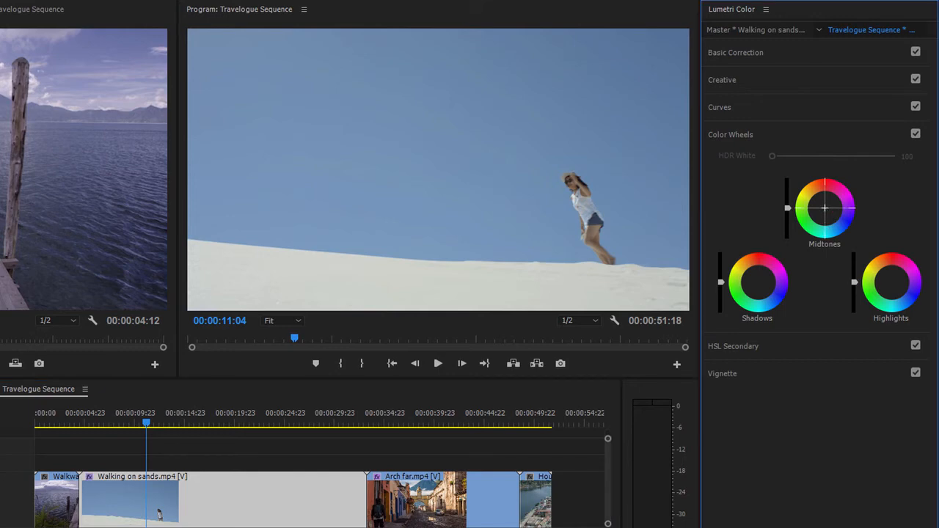
left_click_drag(824, 209, 829, 213)
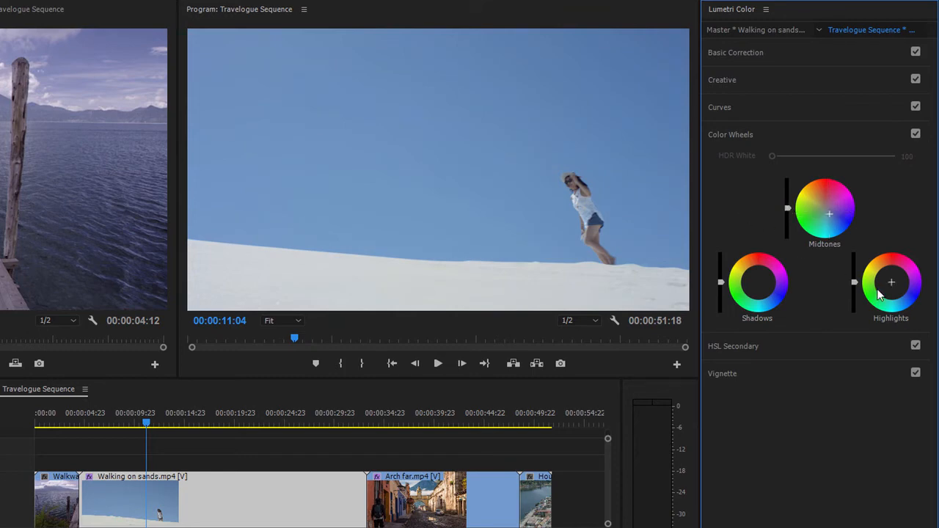
Step: Shift the highlights of the Walking on sands.mp4 sequence clip slightly toward red-orange using the Color Wheels
left_click_drag(891, 281, 887, 269)
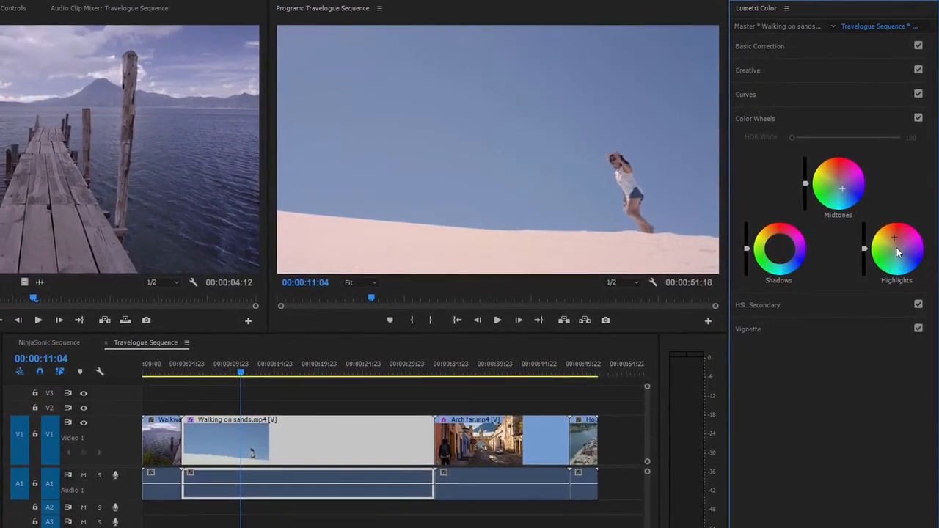
Step: In NinjaSonic Sequence, move the playhead to NinjaSonic - Interview 1.mp4 and delete the clip's Lumetri Color effect
left_click(47, 343)
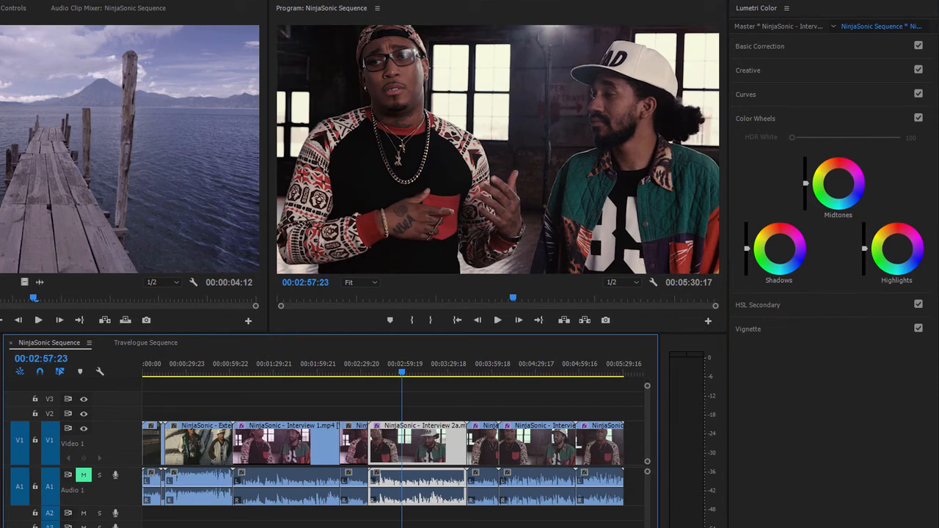
left_click(278, 373)
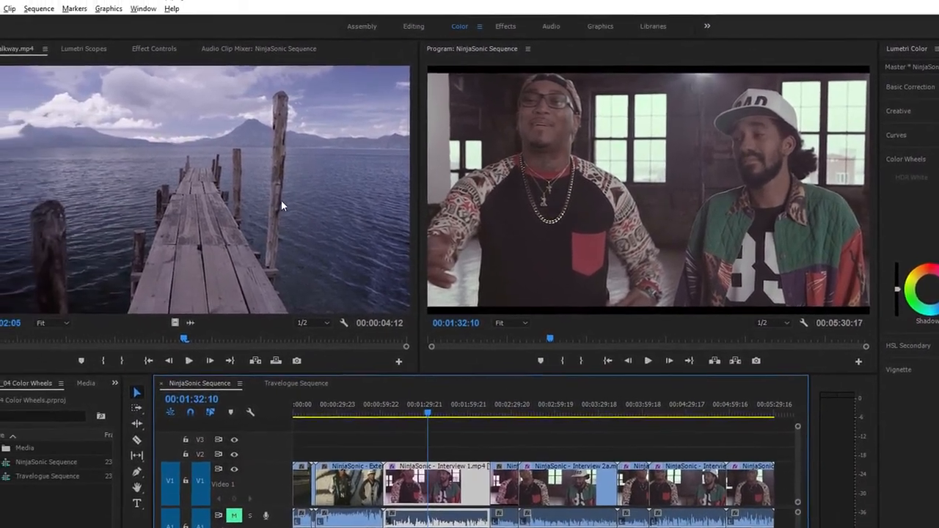
left_click(150, 49)
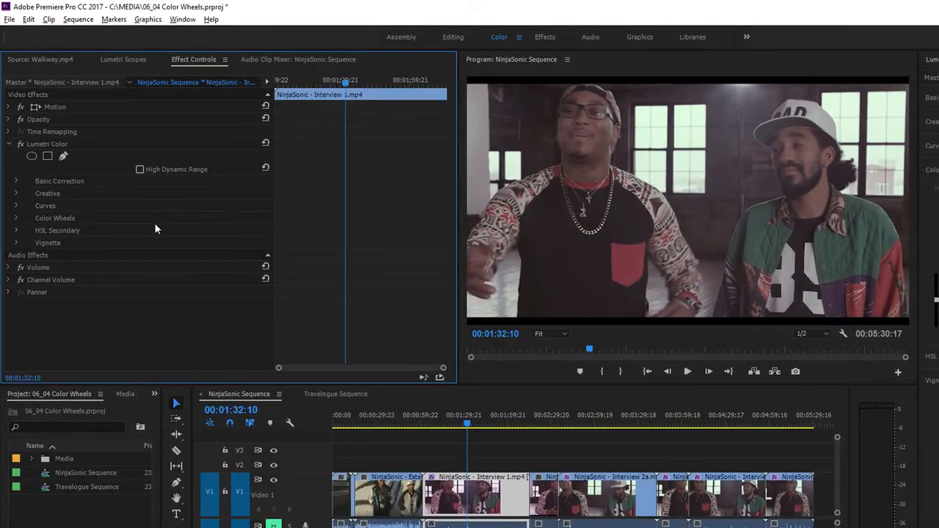
left_click(68, 144)
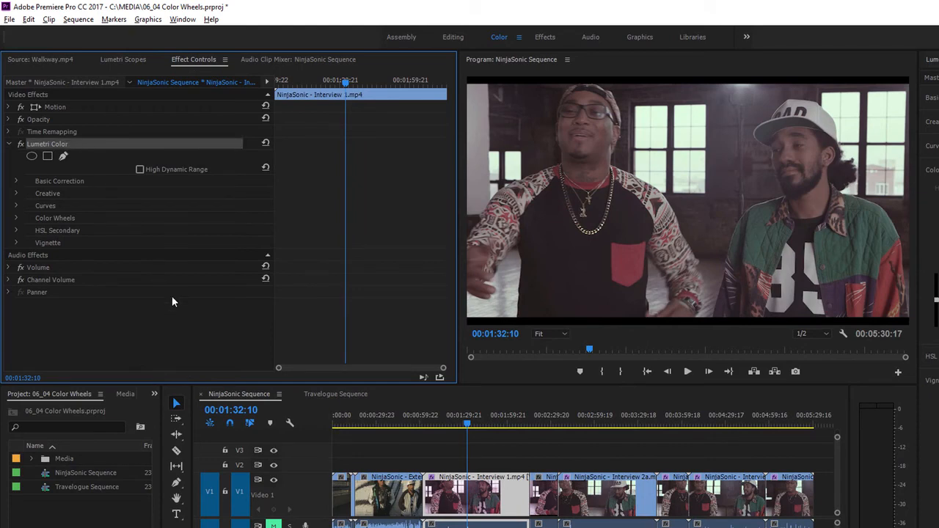
key("Delete")
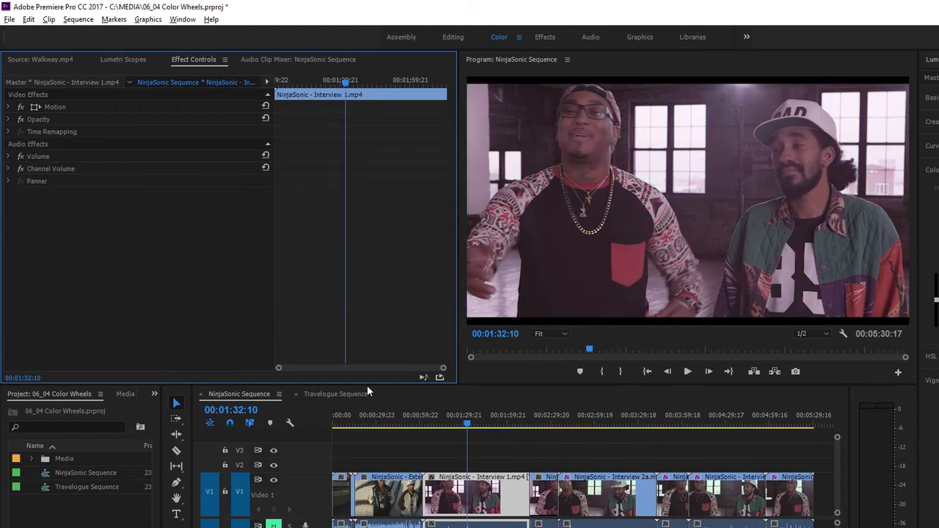
Step: With the Color Wheels, shift the midtones of NinjaSonic - Interview 1.mp4 slightly toward green, darken its shadows and brighten its highlights
left_click(511, 502)
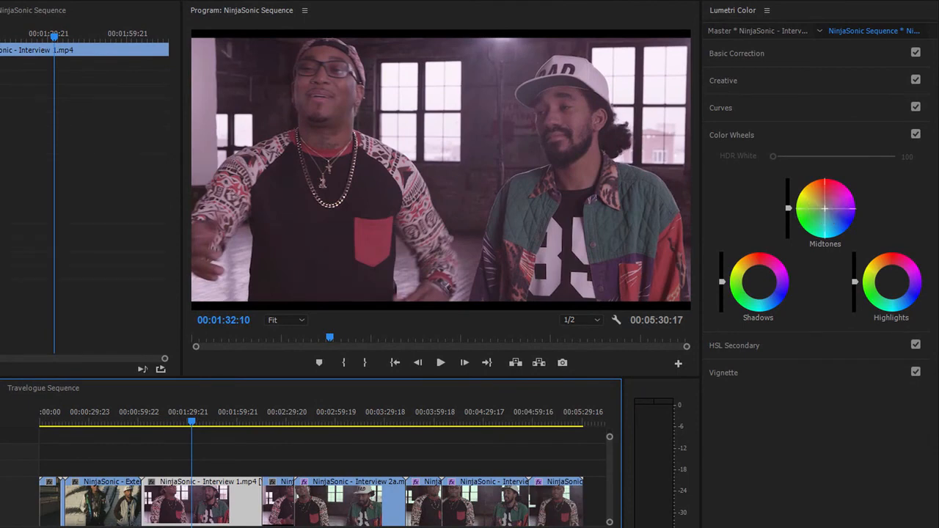
left_click_drag(824, 208, 823, 210)
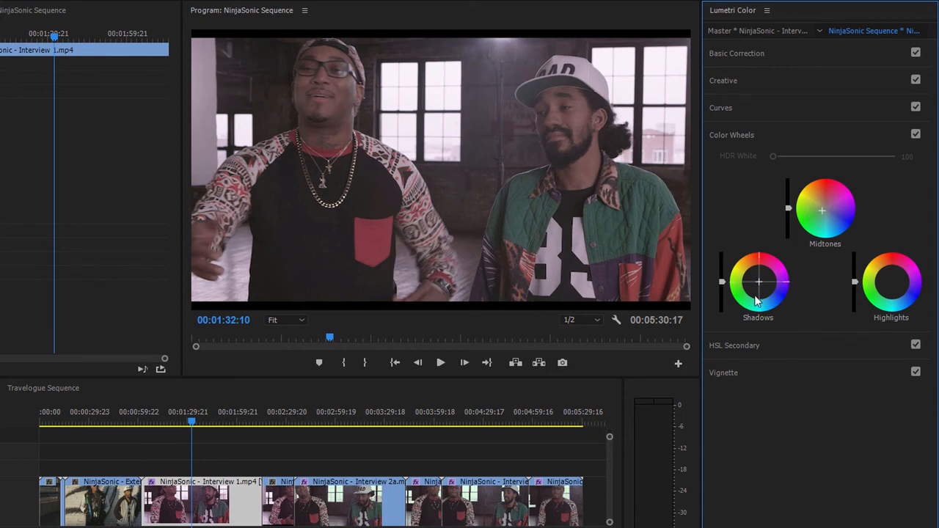
left_click_drag(721, 281, 721, 296)
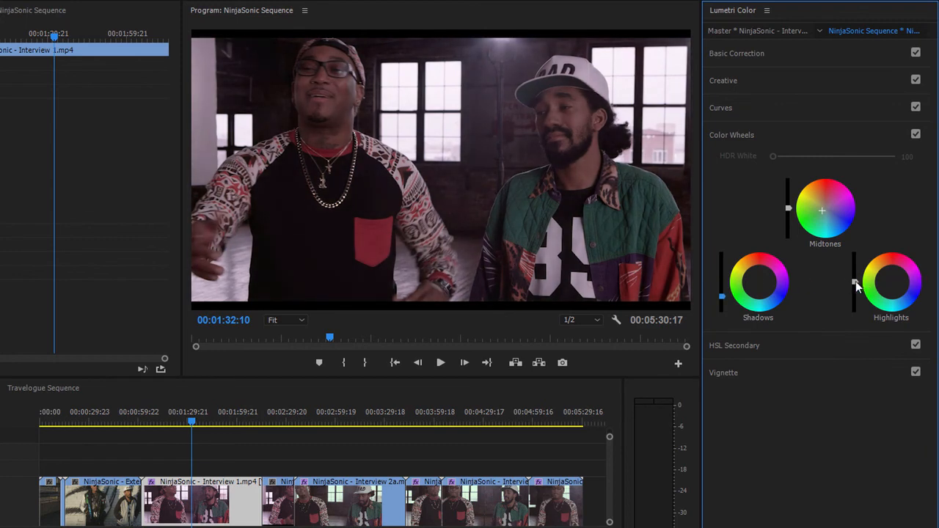
left_click_drag(856, 281, 855, 263)
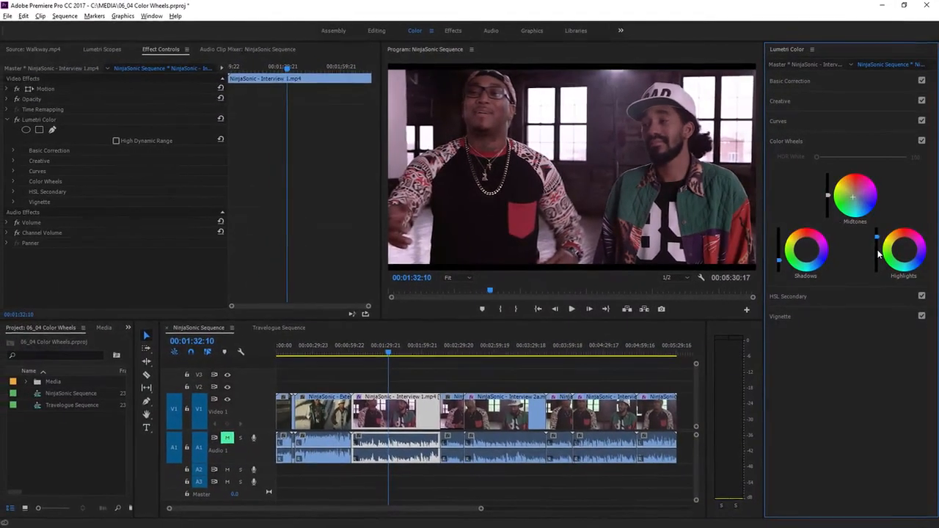
Step: Switch to the Editing workspace
left_click(377, 31)
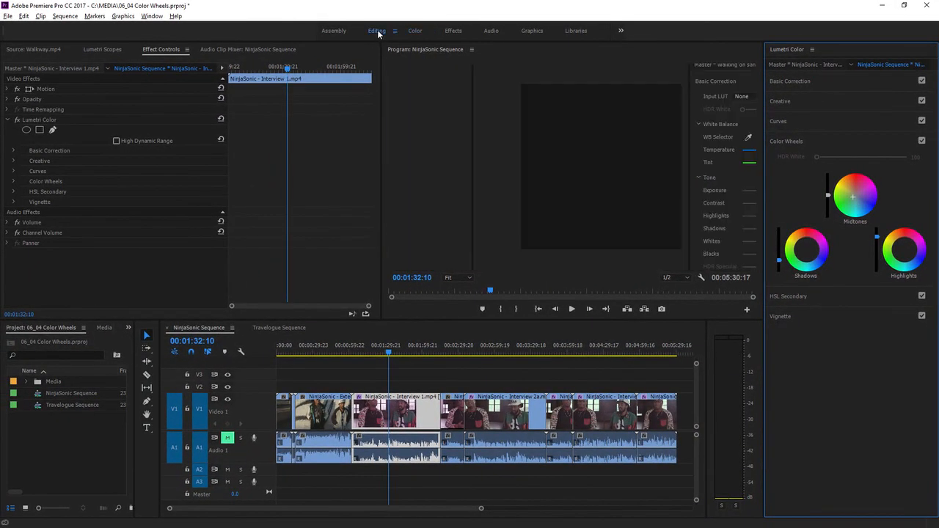